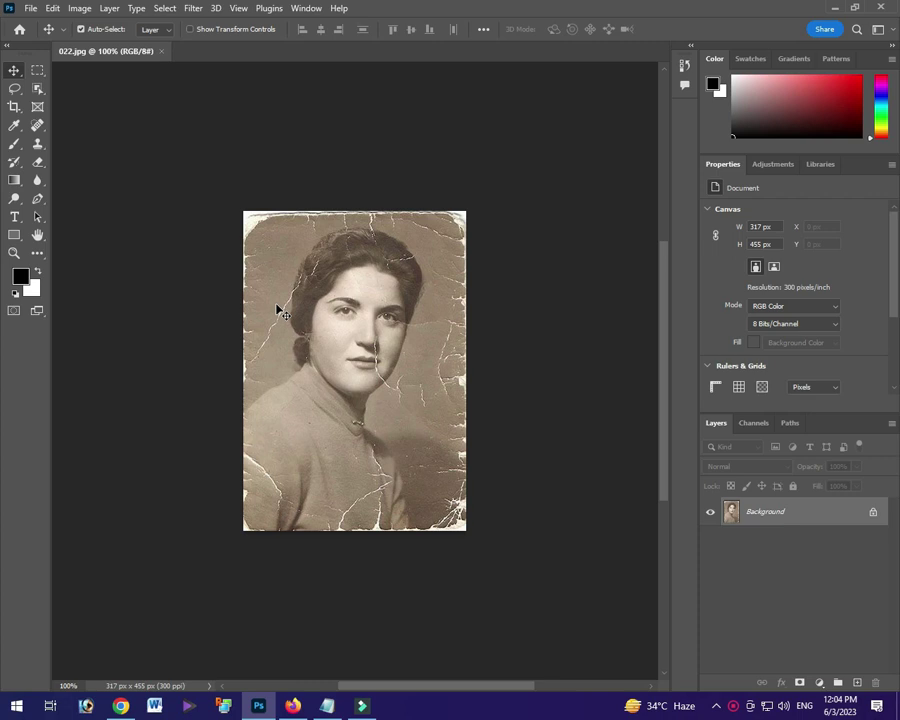
{"action": "left_click", "coordinate": [78, 9]}
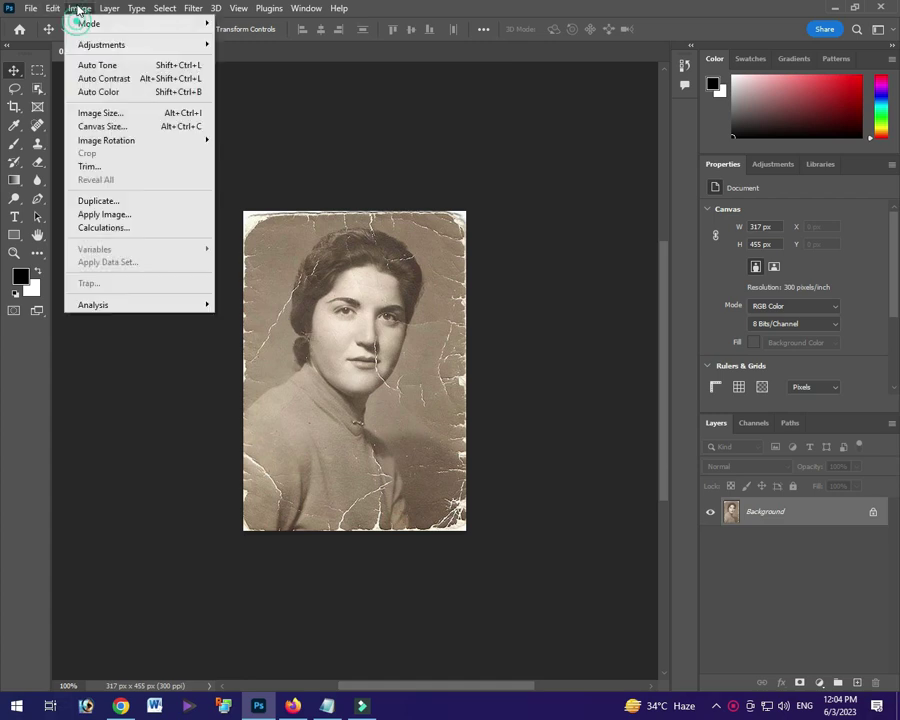
{"action": "left_click", "coordinate": [99, 116]}
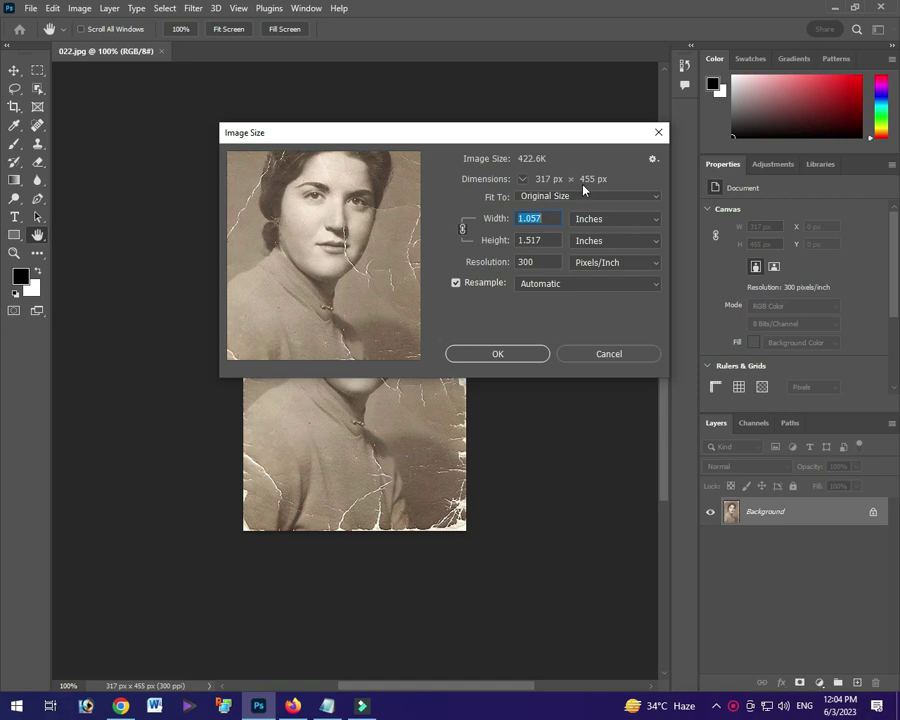
{"action": "left_click", "coordinate": [532, 367]}
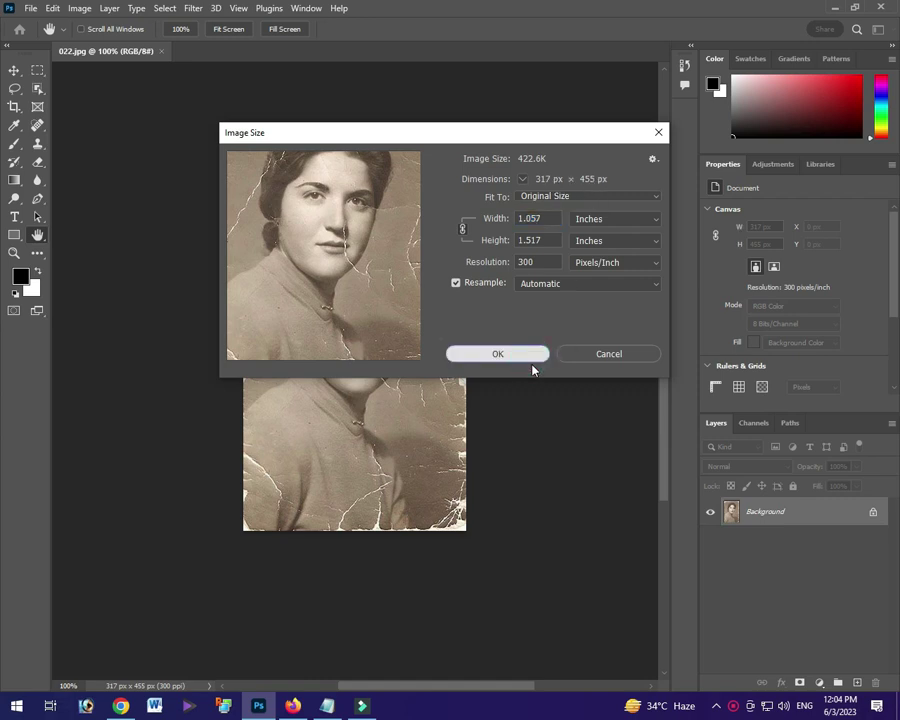
{"action": "left_click", "coordinate": [194, 9]}
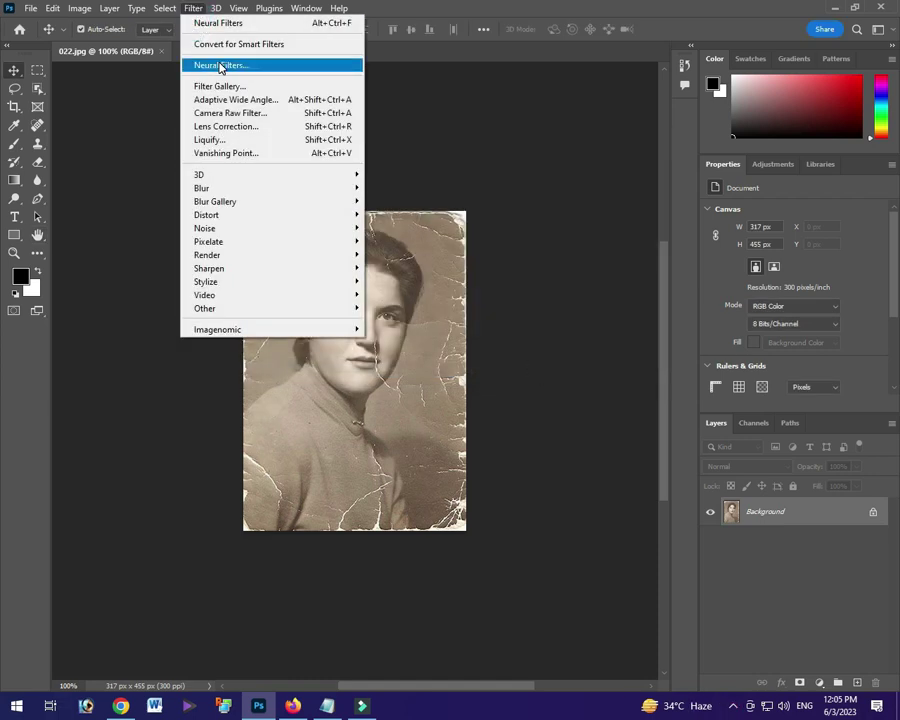
{"action": "left_click", "coordinate": [221, 67]}
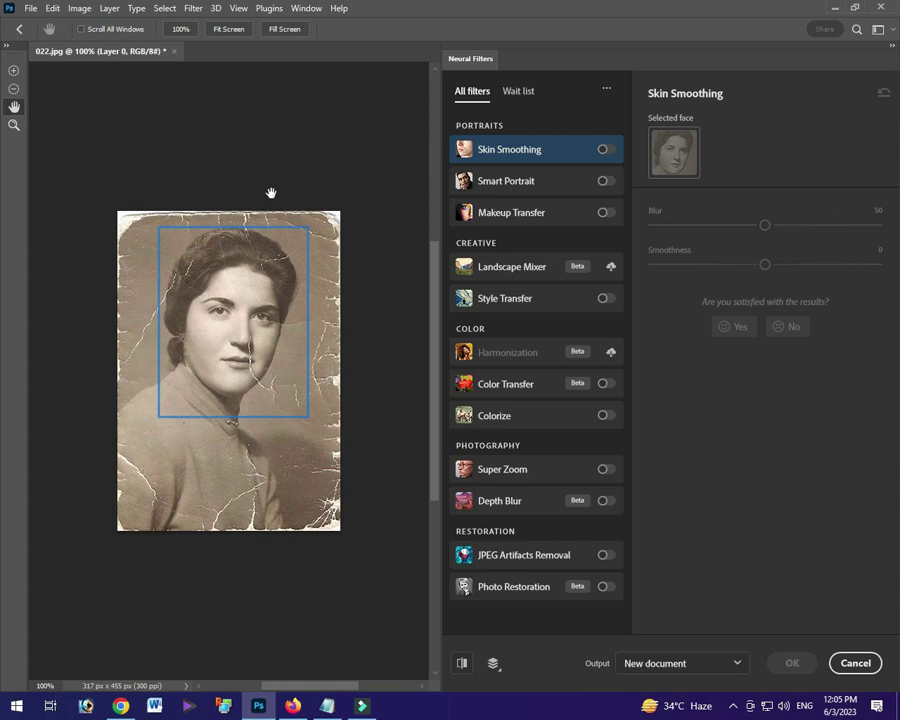
{"action": "left_click", "coordinate": [831, 662]}
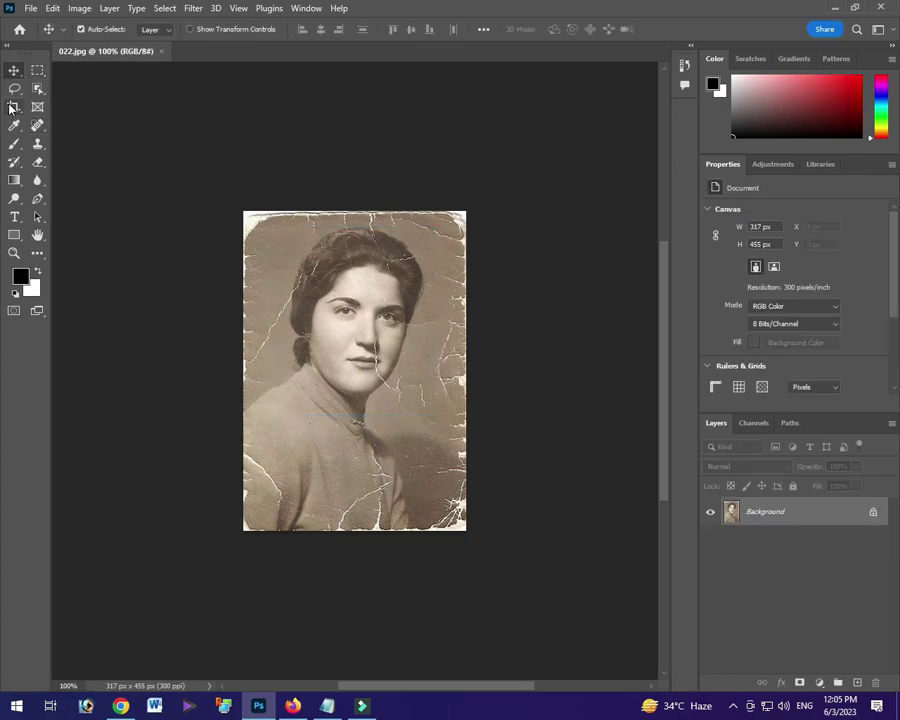
Trim the torn top and the bottom edge off 022.jpg, cropping it from 317 × 455 to 317 × 423 px.
{"action": "left_click", "coordinate": [11, 108]}
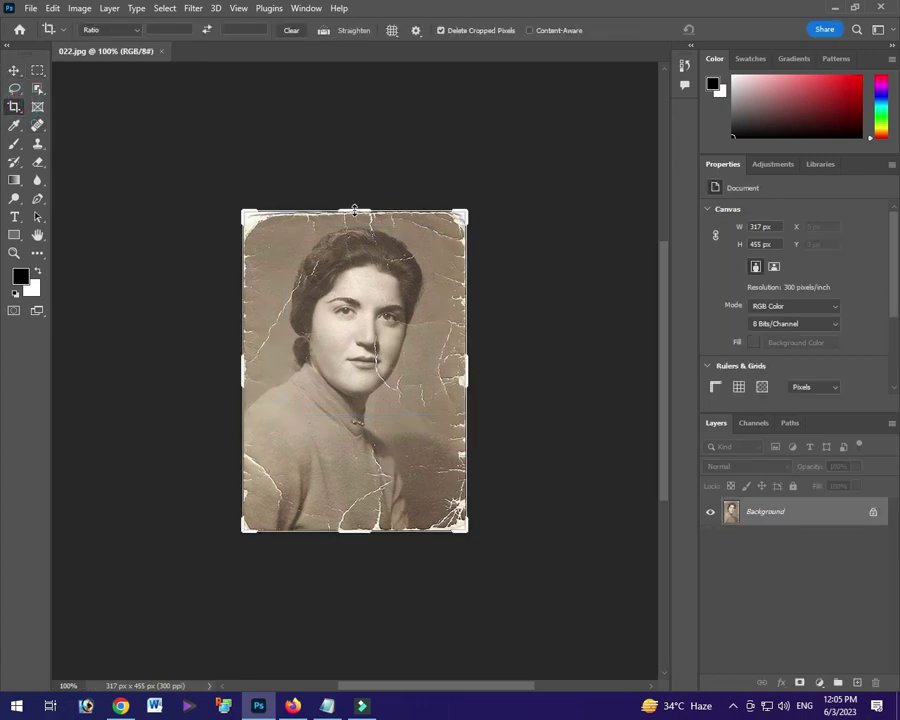
{"action": "left_click_drag", "start_coordinate": [355, 210], "coordinate": [356, 220]}
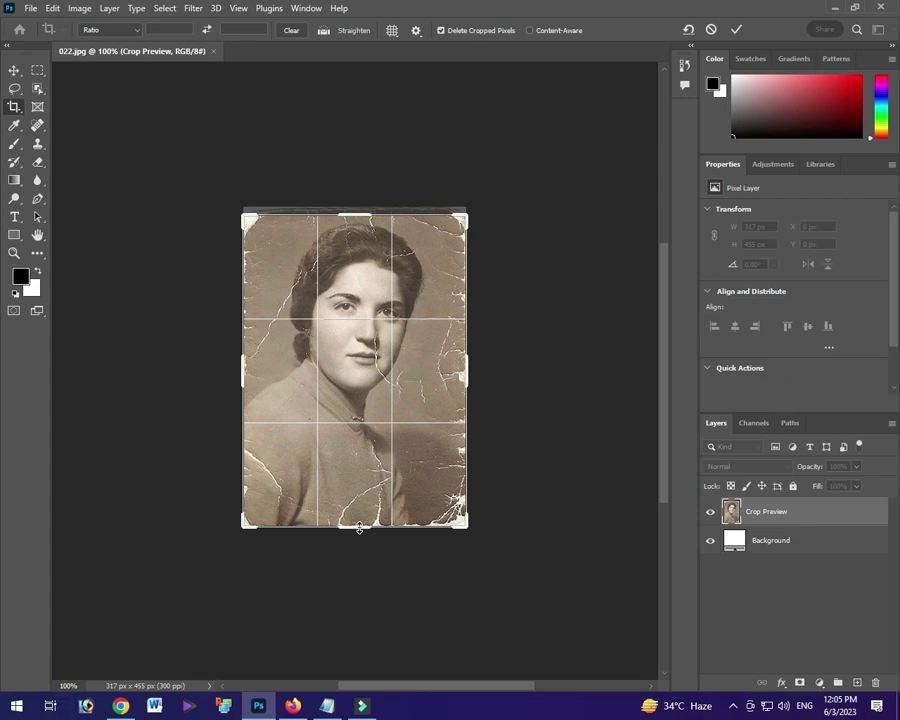
{"action": "left_click_drag", "start_coordinate": [360, 528], "coordinate": [361, 519]}
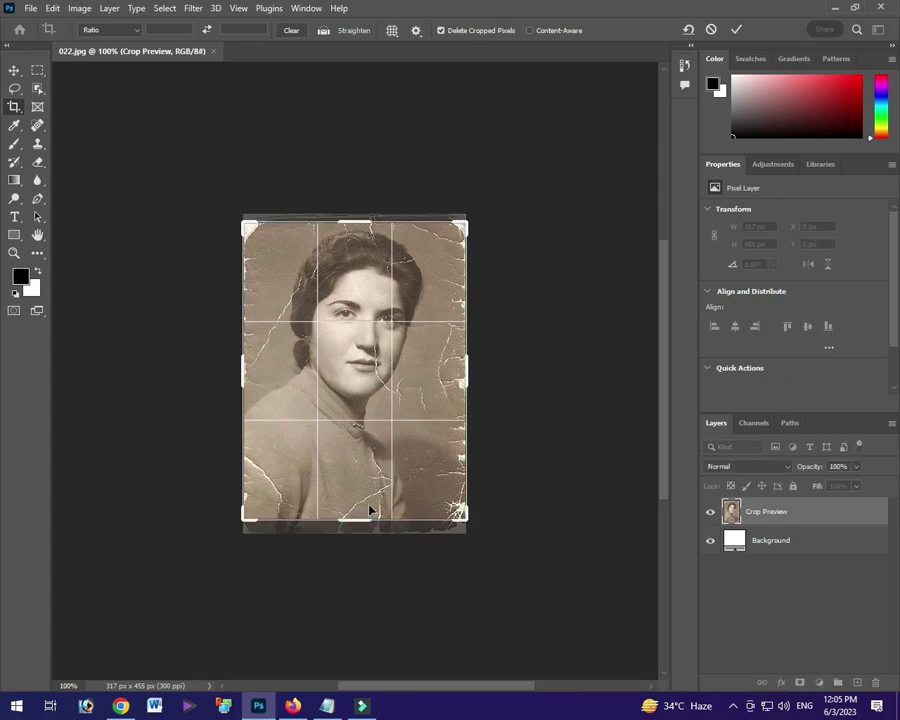
{"action": "key", "text": "Return"}
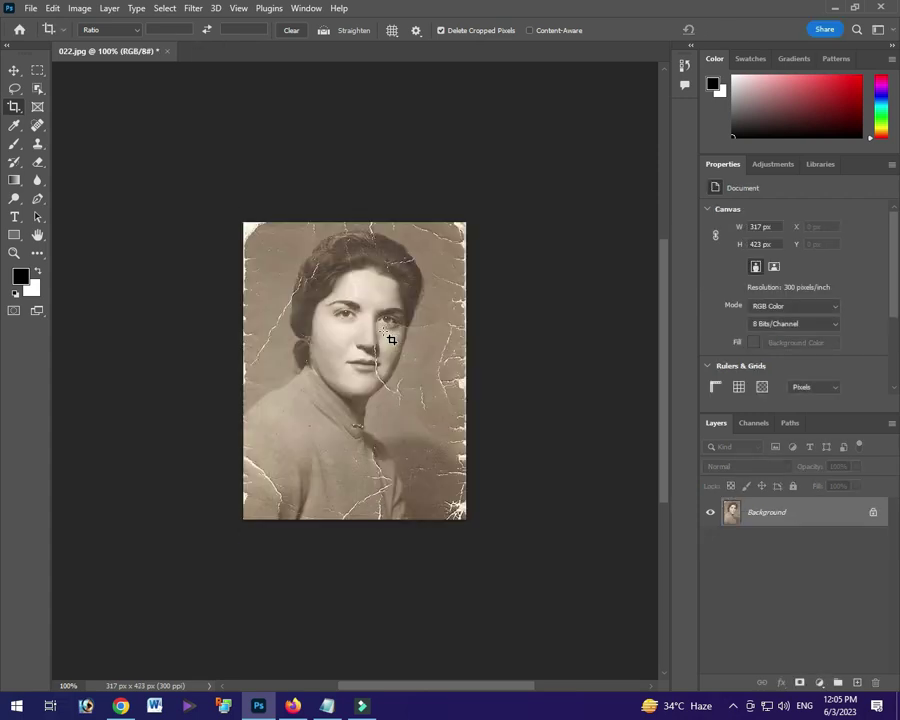
{"action": "left_click", "coordinate": [14, 70]}
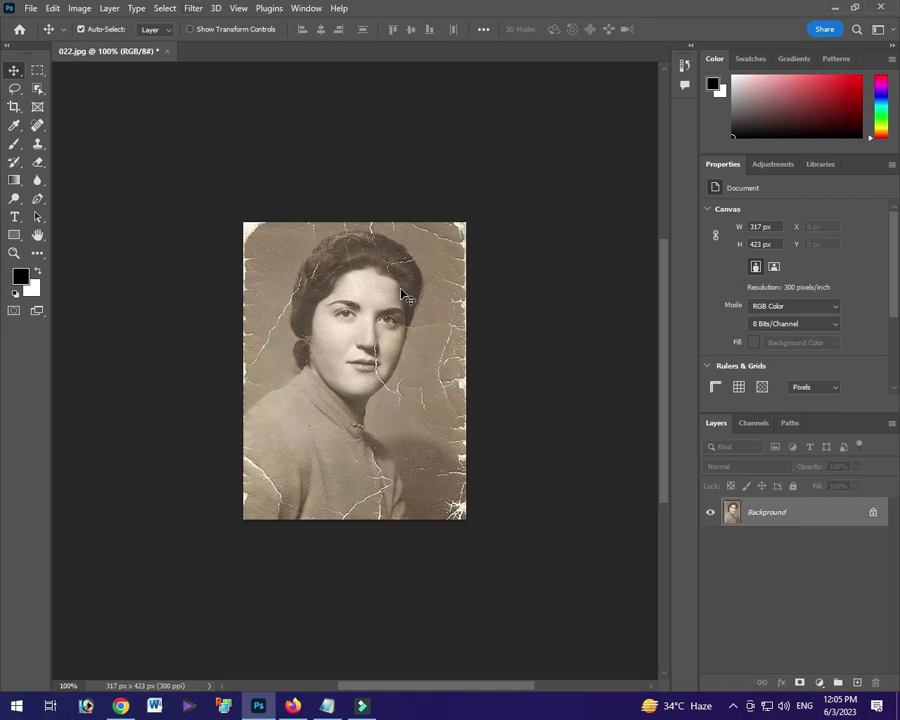
Apply Neural Filters Super Zoom at 2x, outputting the 634 × 846 px portrait to a new document.
{"action": "left_click", "coordinate": [196, 10]}
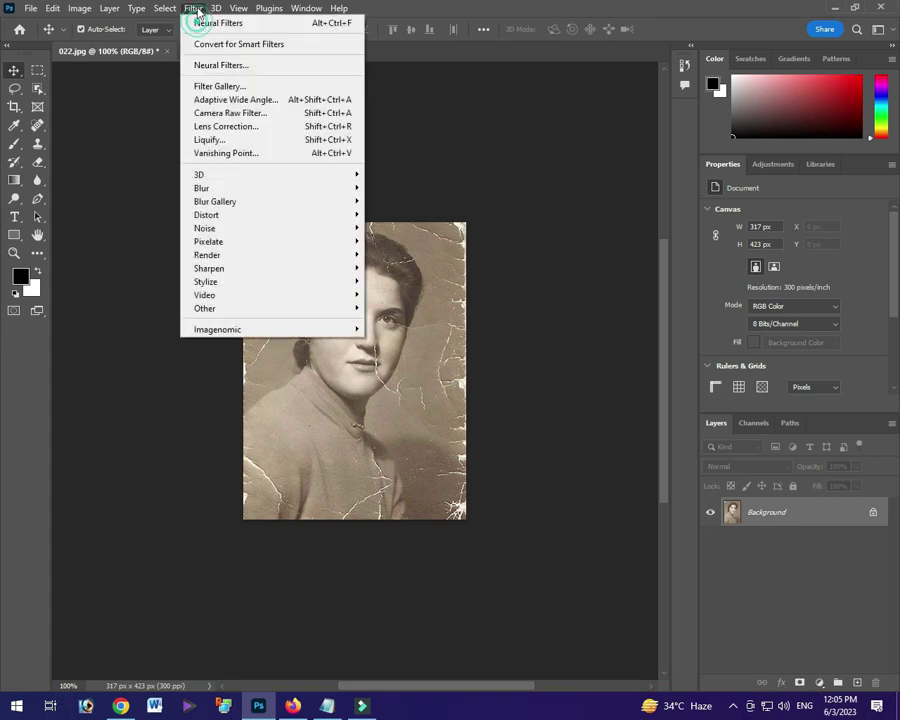
{"action": "left_click", "coordinate": [241, 66]}
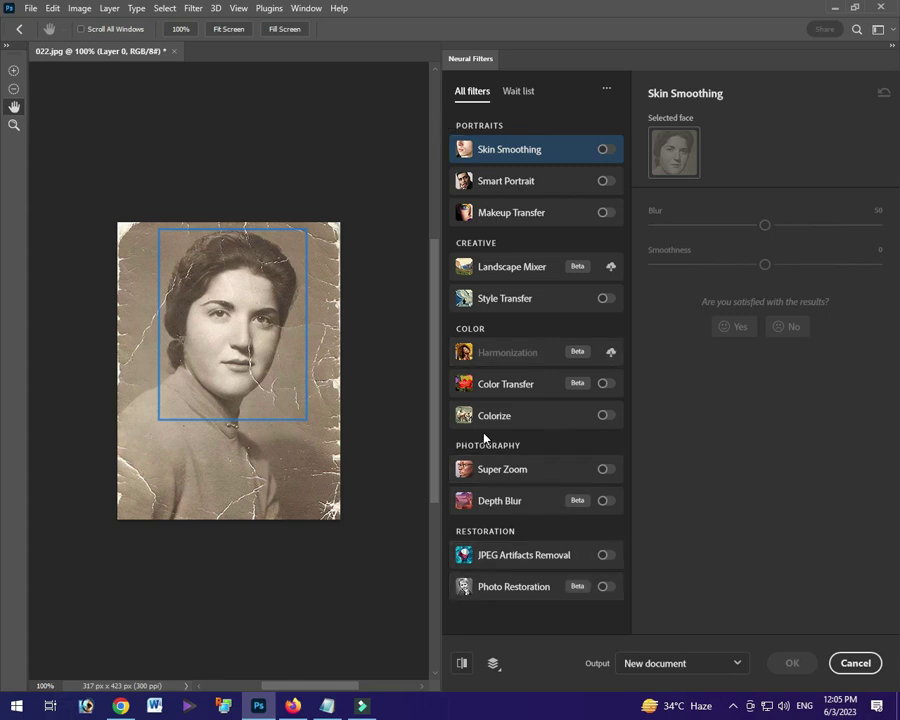
{"action": "left_click", "coordinate": [610, 470]}
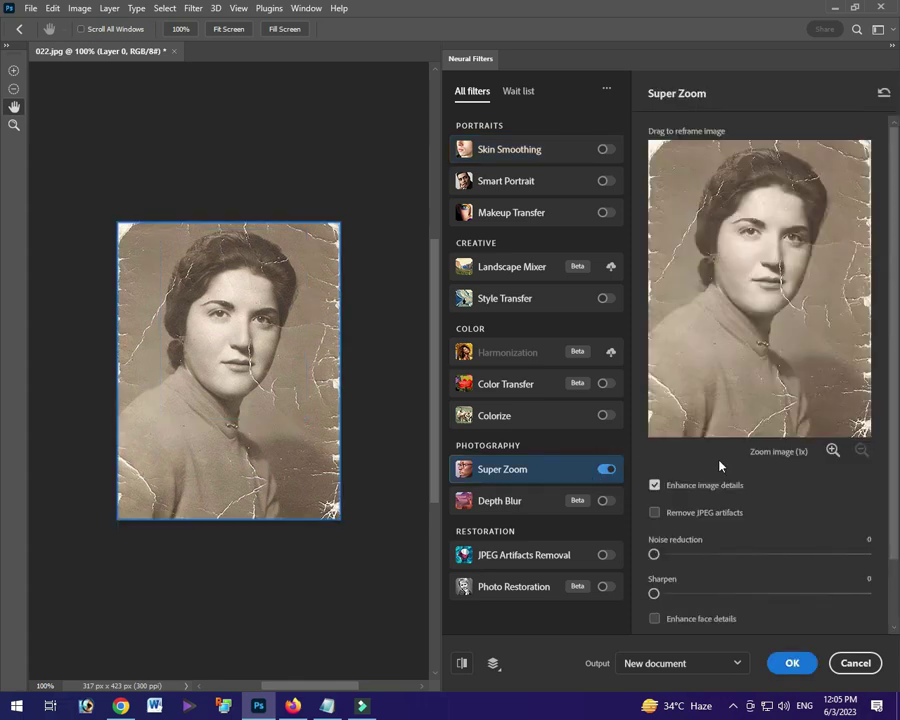
{"action": "left_click", "coordinate": [832, 451]}
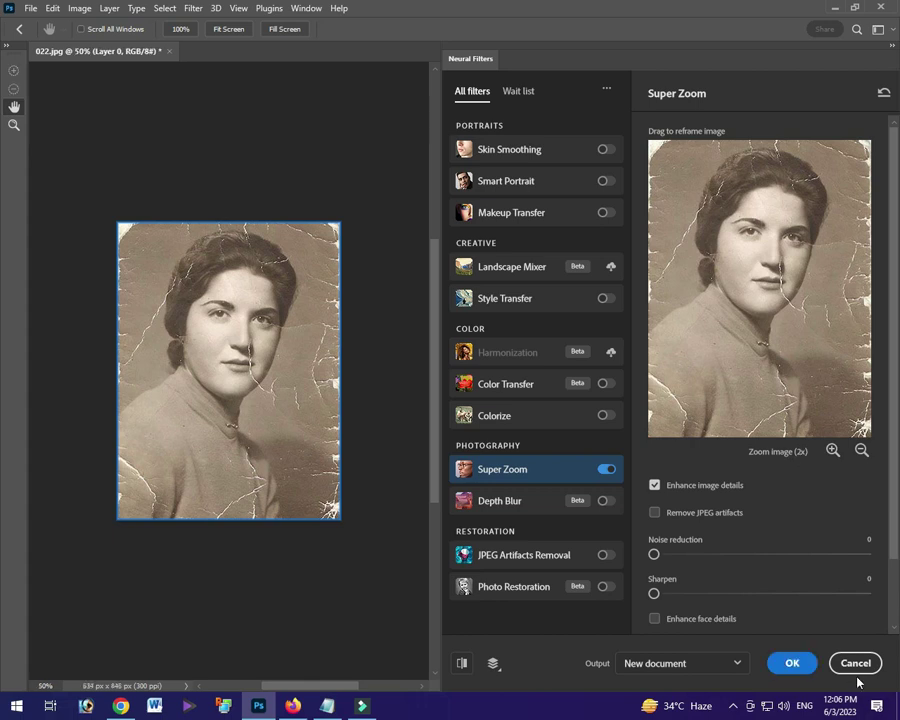
{"action": "left_click", "coordinate": [792, 664]}
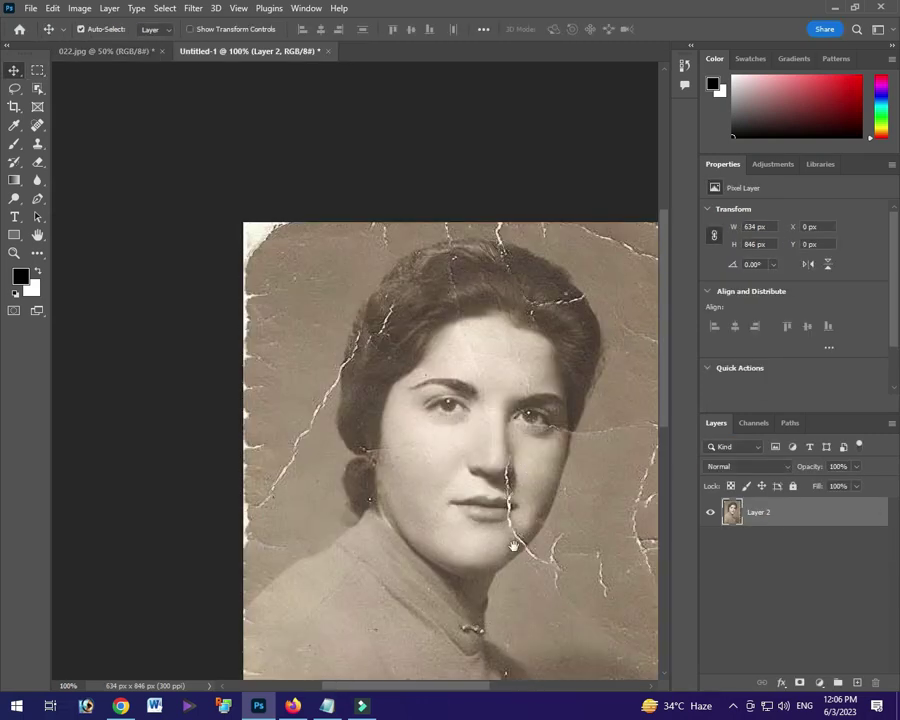
Pan the Untitled-1 canvas and confirm in Image Size that it is 634 × 846 px.
{"action": "mouse_move", "coordinate": [530, 560]}
{"action": "left_mouse_down"}
{"action": "mouse_move", "coordinate": [400, 426]}
{"action": "mouse_move", "coordinate": [401, 404]}
{"action": "mouse_move", "coordinate": [418, 409]}
{"action": "left_mouse_up"}
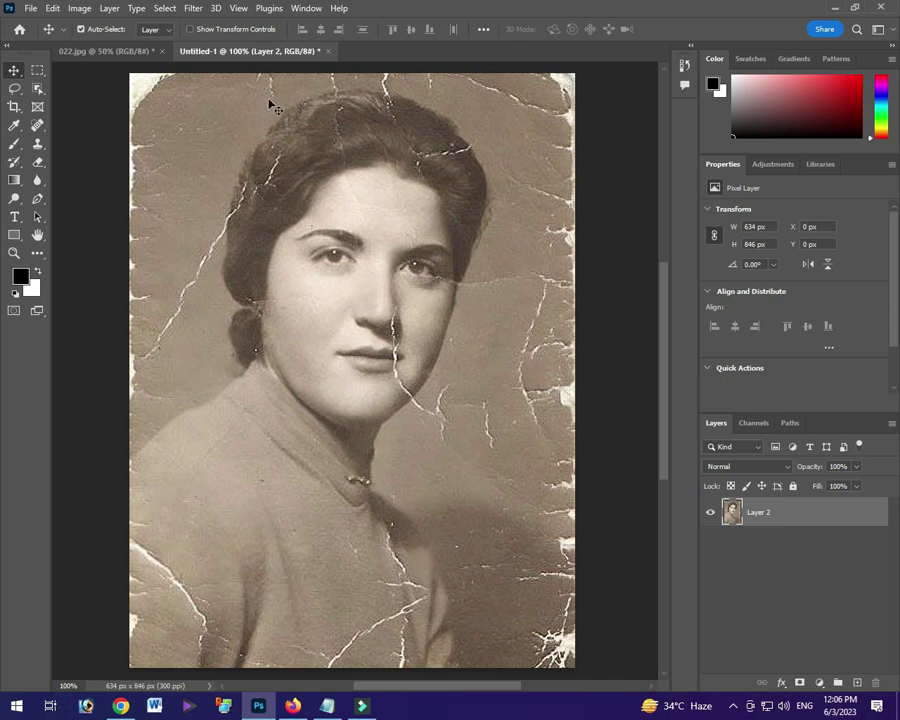
{"action": "left_click", "coordinate": [79, 8]}
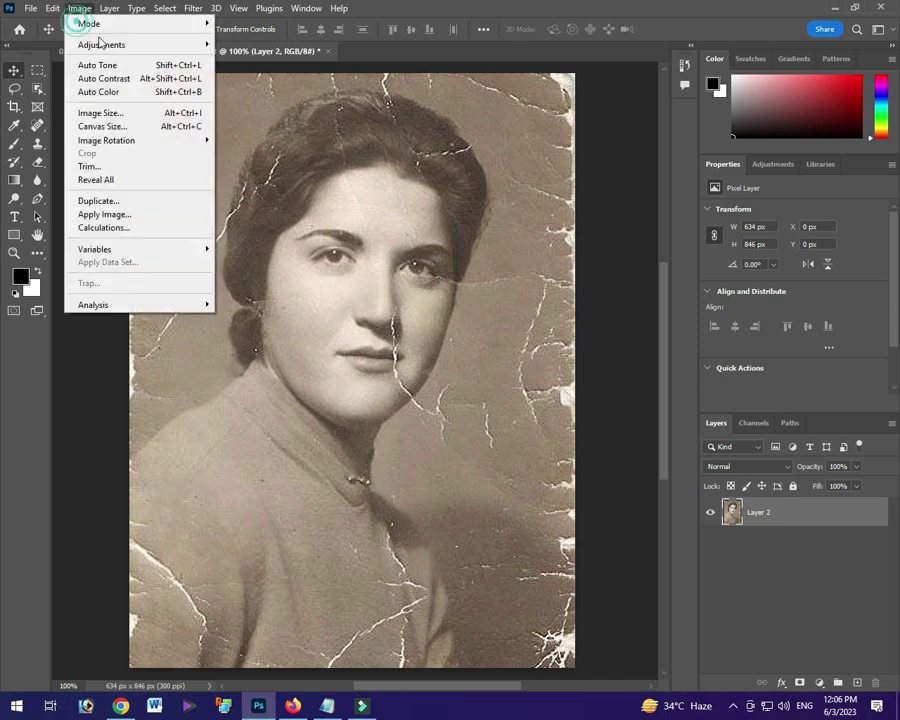
{"action": "left_click", "coordinate": [113, 119]}
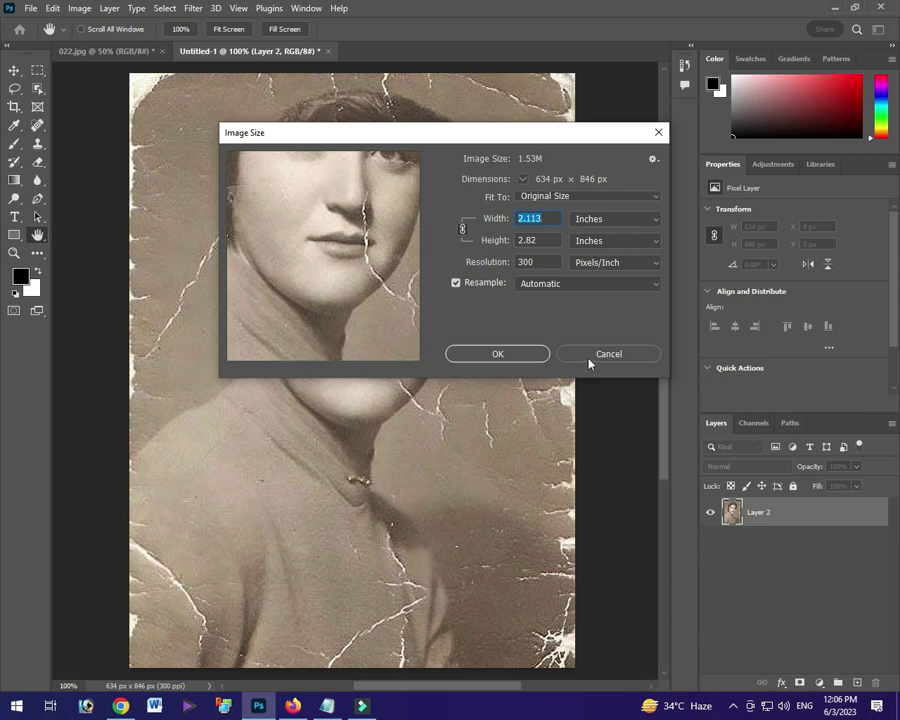
{"action": "left_click", "coordinate": [520, 353]}
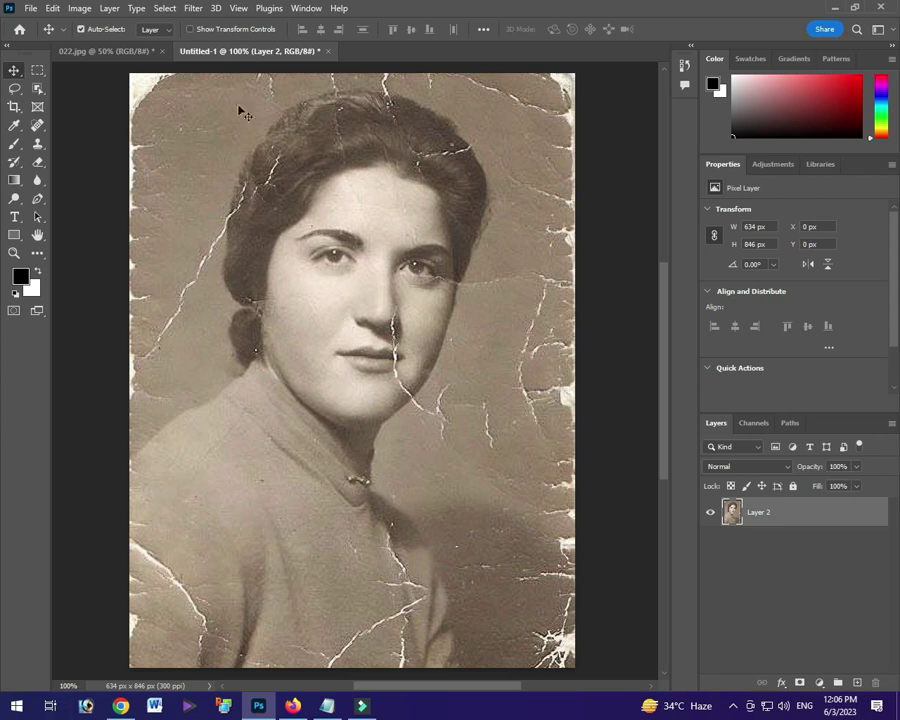
{"action": "left_click", "coordinate": [192, 8]}
{"action": "left_click", "coordinate": [200, 66]}
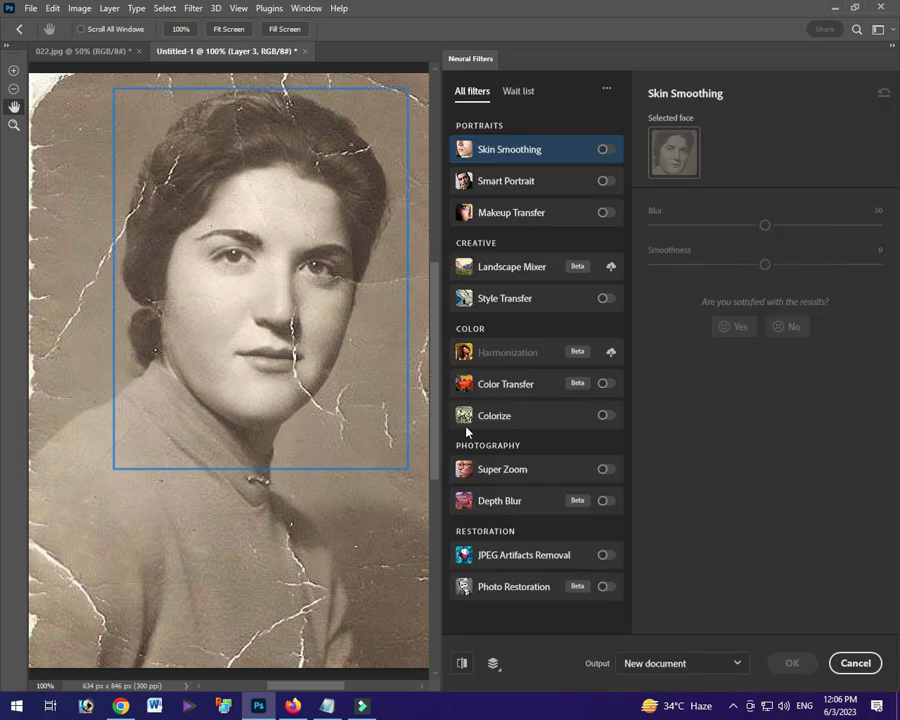
{"action": "left_click", "coordinate": [605, 588]}
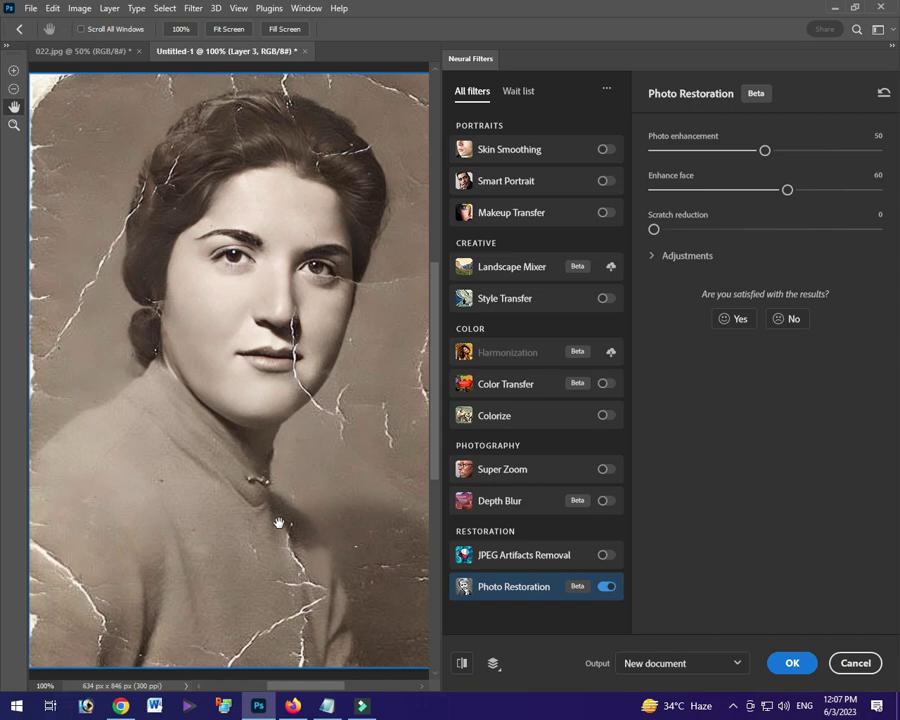
{"action": "left_click", "coordinate": [465, 663]}
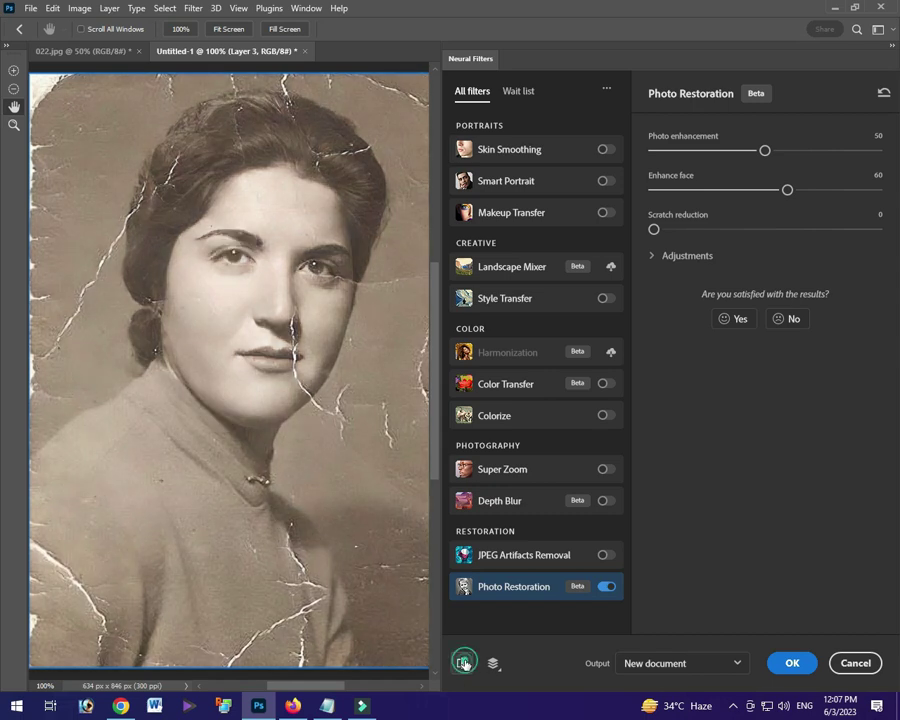
{"action": "left_click", "coordinate": [464, 663]}
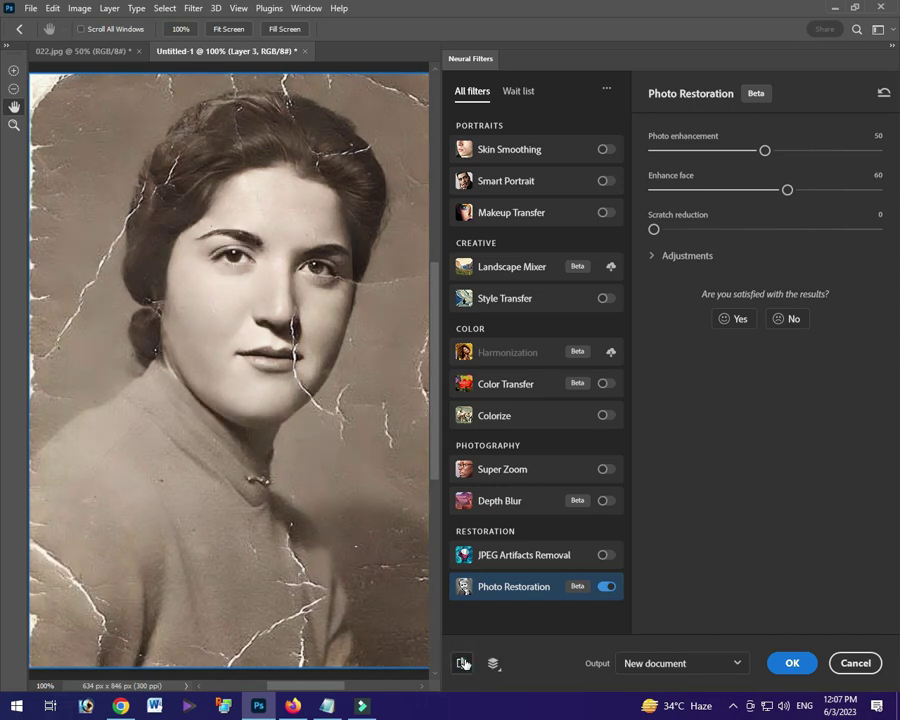
{"action": "left_click", "coordinate": [463, 663]}
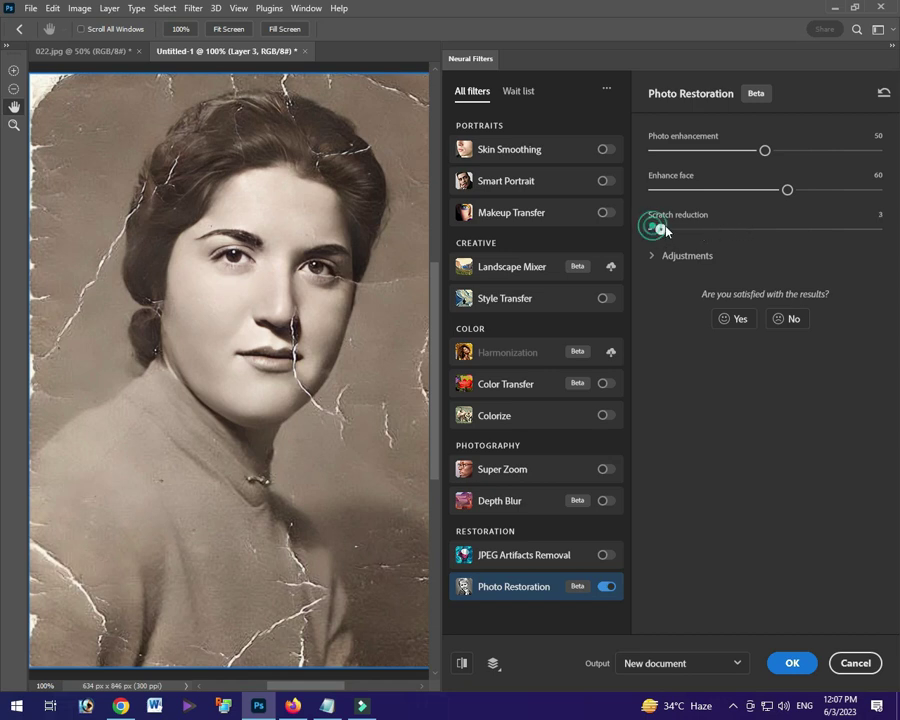
Set scratch reduction to 50, compare against the cracked original, and expand the Adjustments section.
{"action": "left_click_drag", "start_coordinate": [654, 229], "coordinate": [765, 229]}
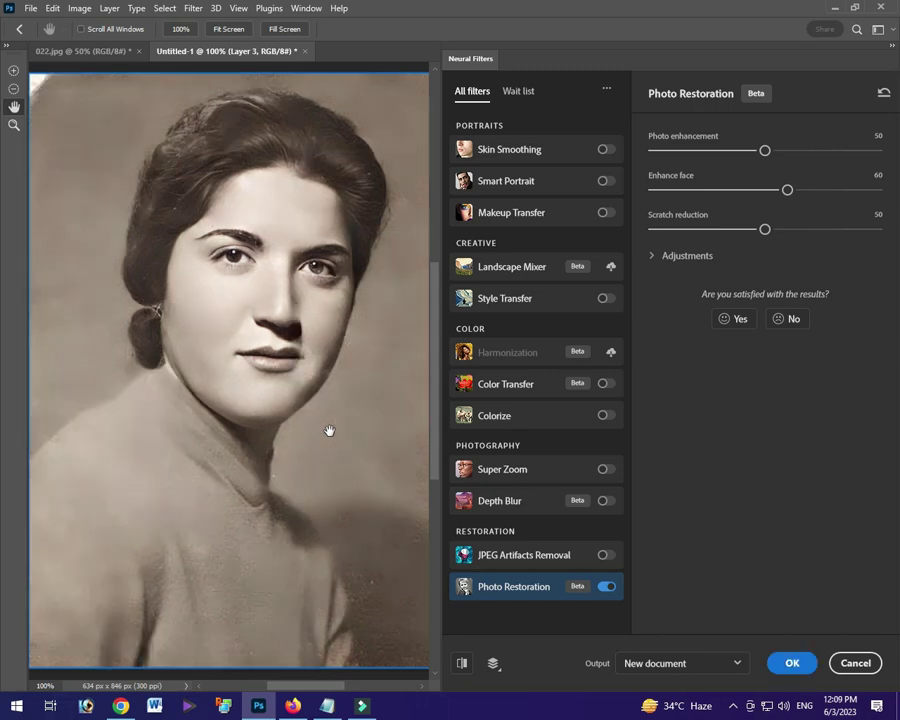
{"action": "key", "text": "ctrl+minus"}
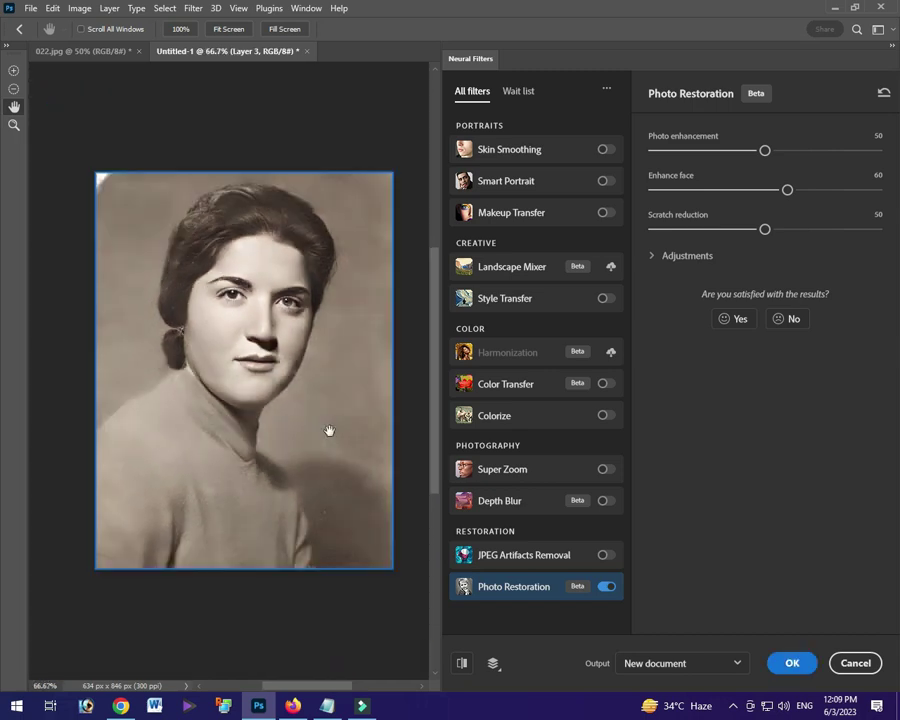
{"action": "left_click", "coordinate": [462, 664]}
{"action": "left_click", "coordinate": [462, 665]}
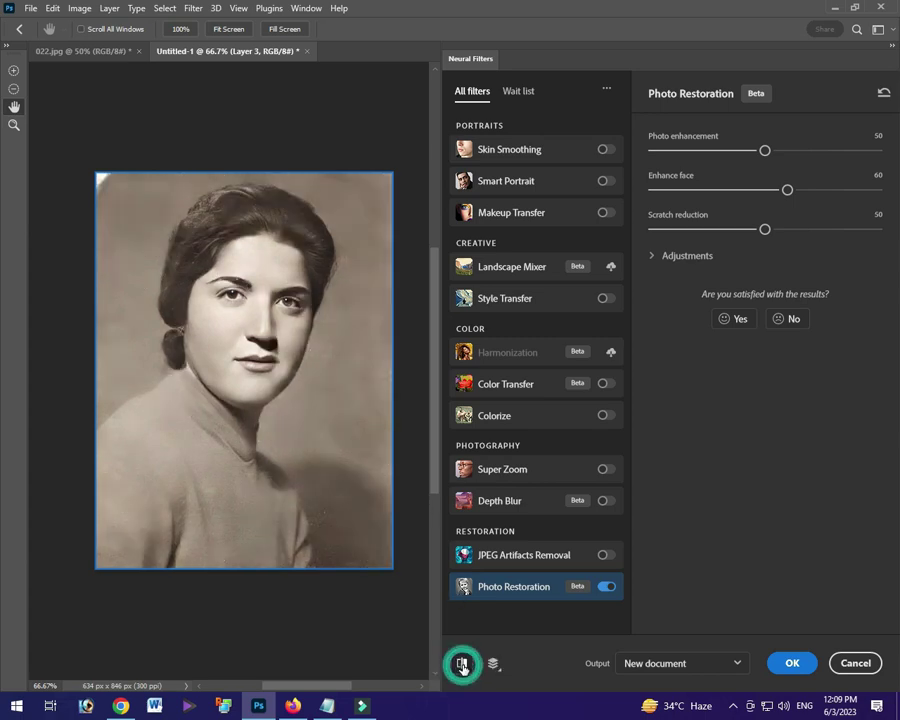
{"action": "left_click", "coordinate": [462, 665]}
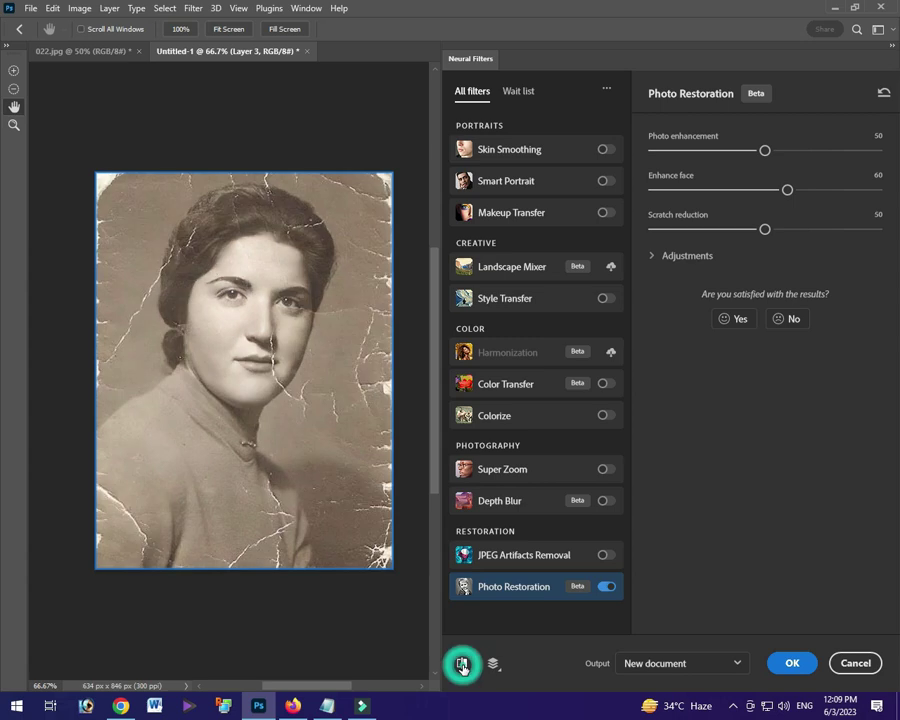
{"action": "left_click", "coordinate": [462, 665]}
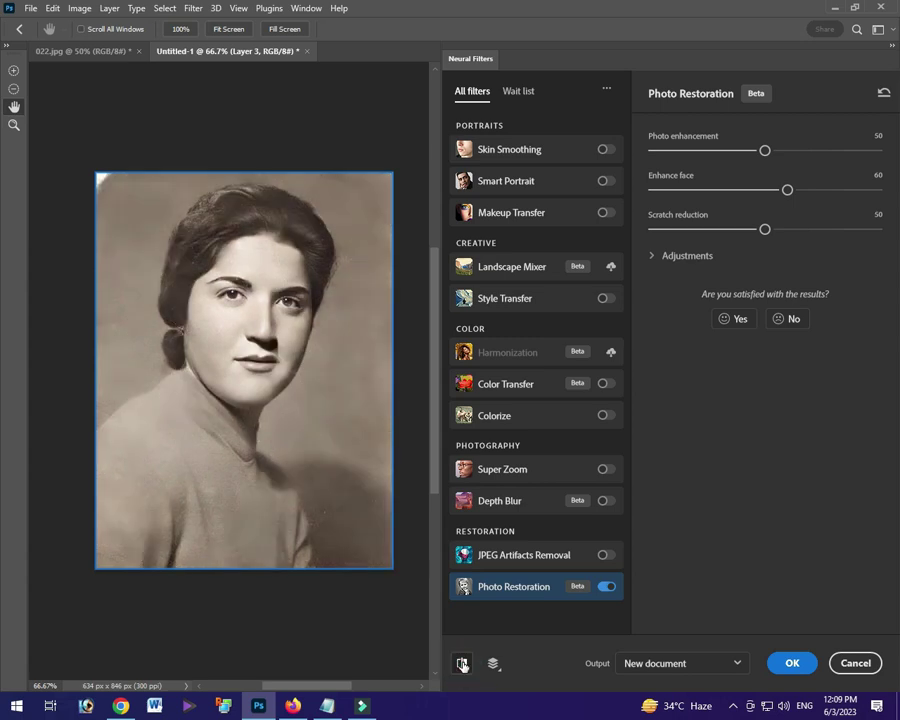
{"action": "left_click", "coordinate": [664, 257]}
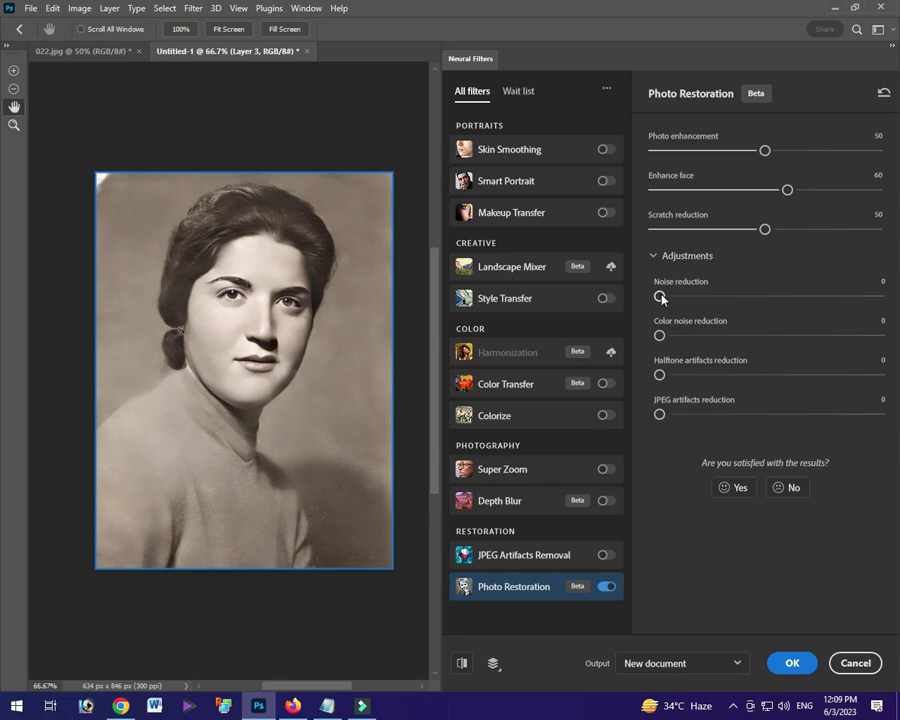
Raise noise reduction to 2 and compare the preview with the original cracked photo.
{"action": "left_click", "coordinate": [661, 297]}
{"action": "left_click_drag", "start_coordinate": [660, 298], "coordinate": [663, 298]}
{"action": "left_click", "coordinate": [462, 664]}
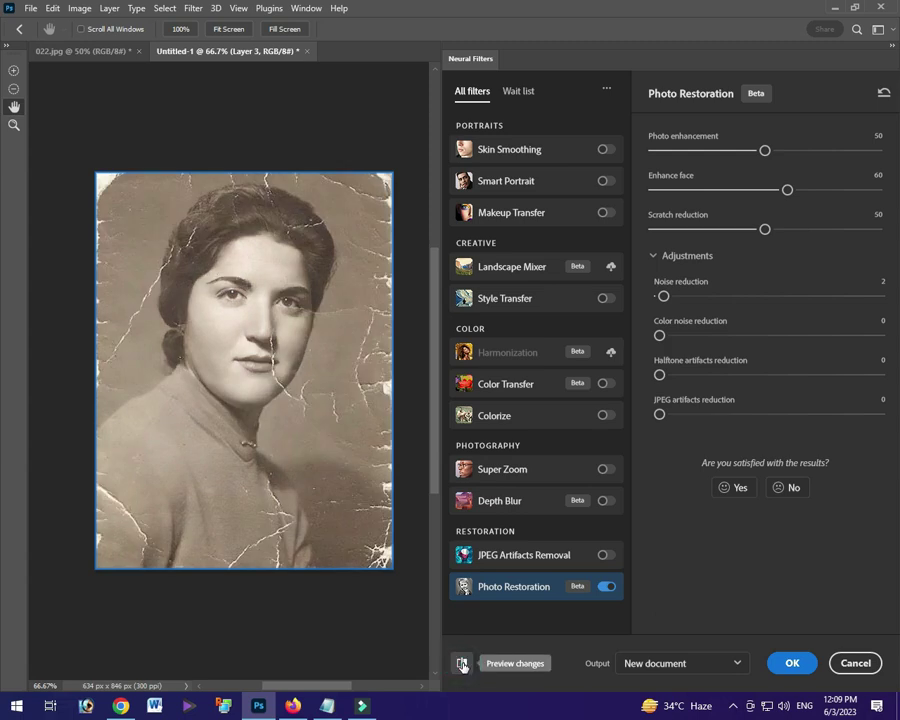
{"action": "left_click", "coordinate": [462, 664]}
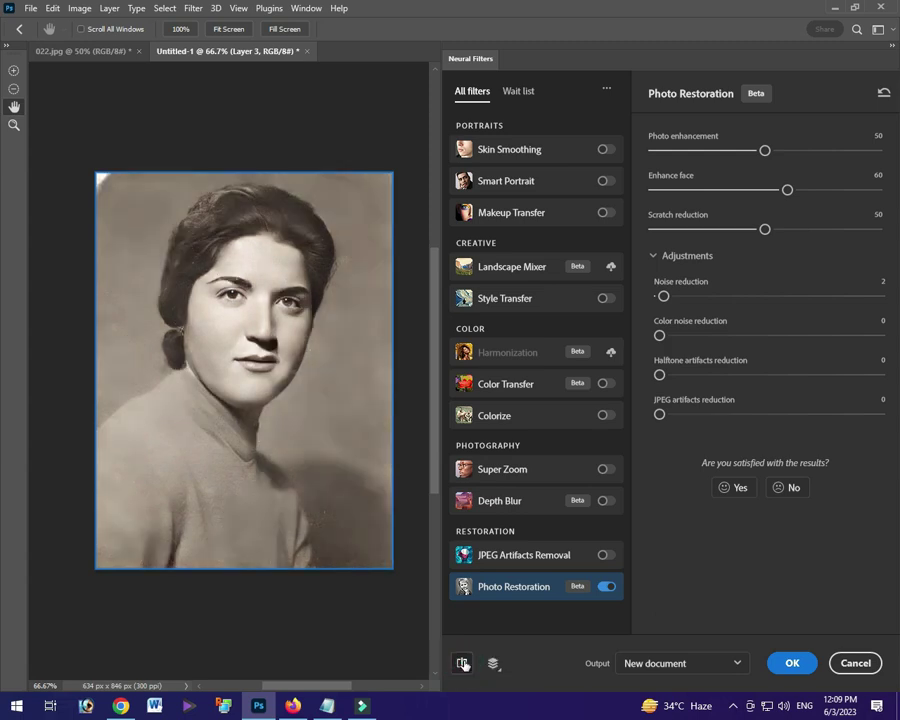
Enable JPEG Artifacts Removal with Medium strength, comparing the result with the original.
{"action": "left_click", "coordinate": [606, 556]}
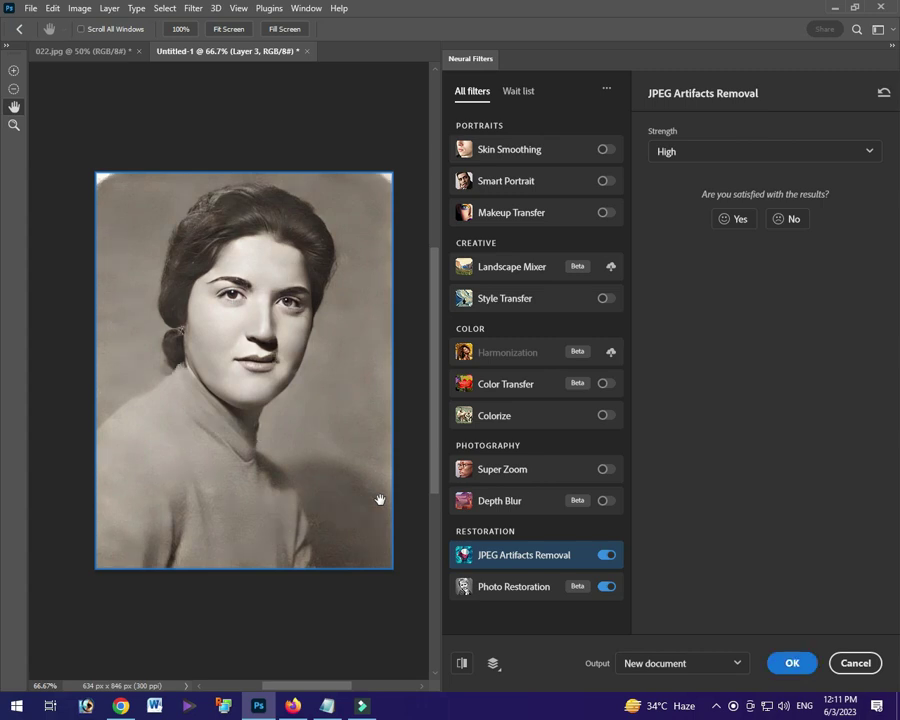
{"action": "left_click", "coordinate": [462, 665]}
{"action": "left_click", "coordinate": [462, 667]}
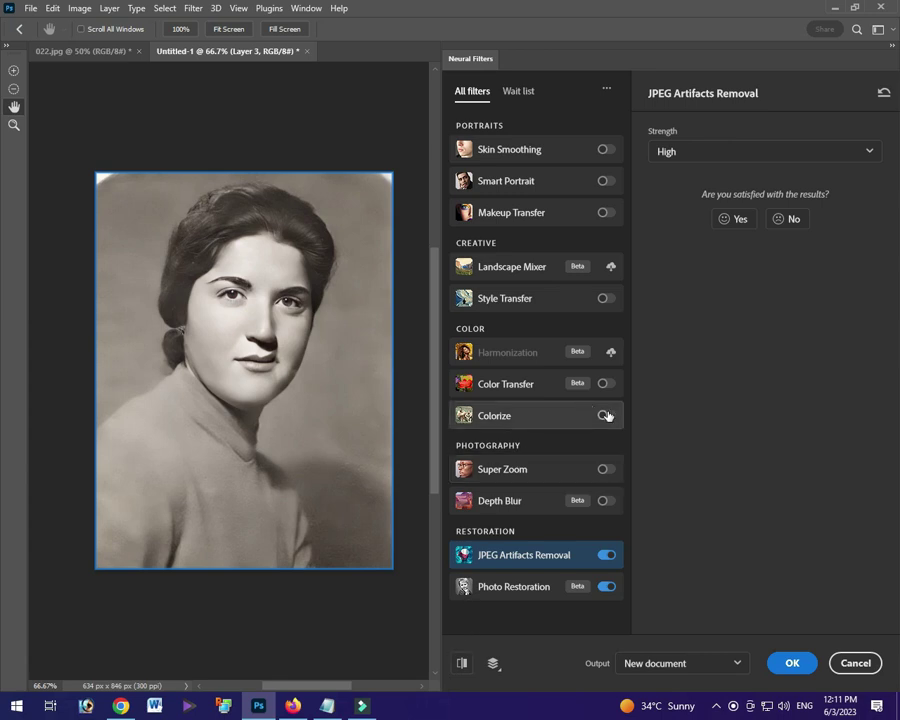
{"action": "left_click", "coordinate": [694, 148]}
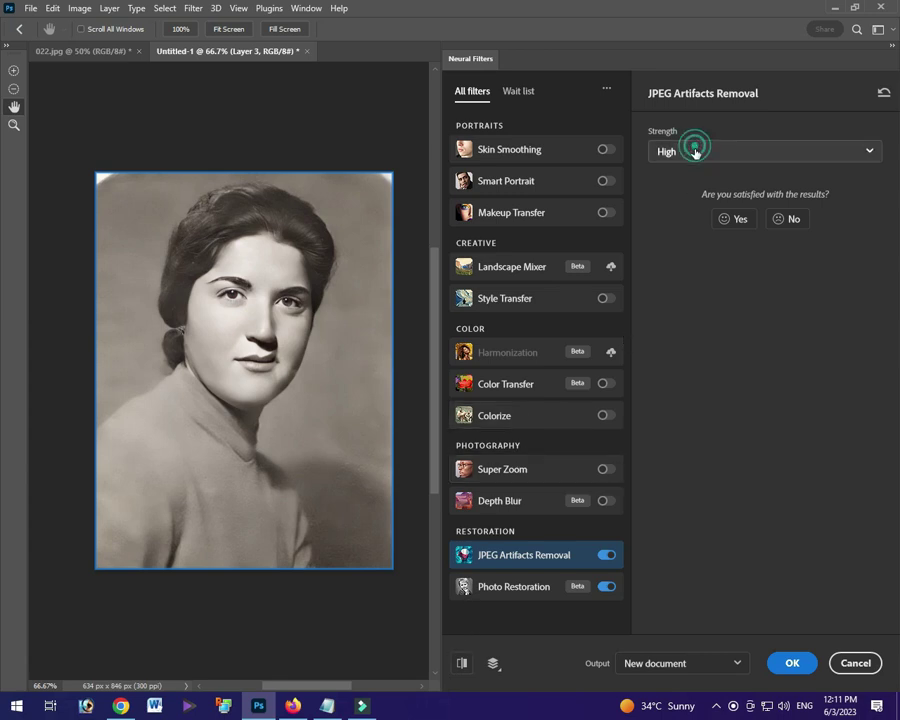
{"action": "left_click", "coordinate": [674, 201]}
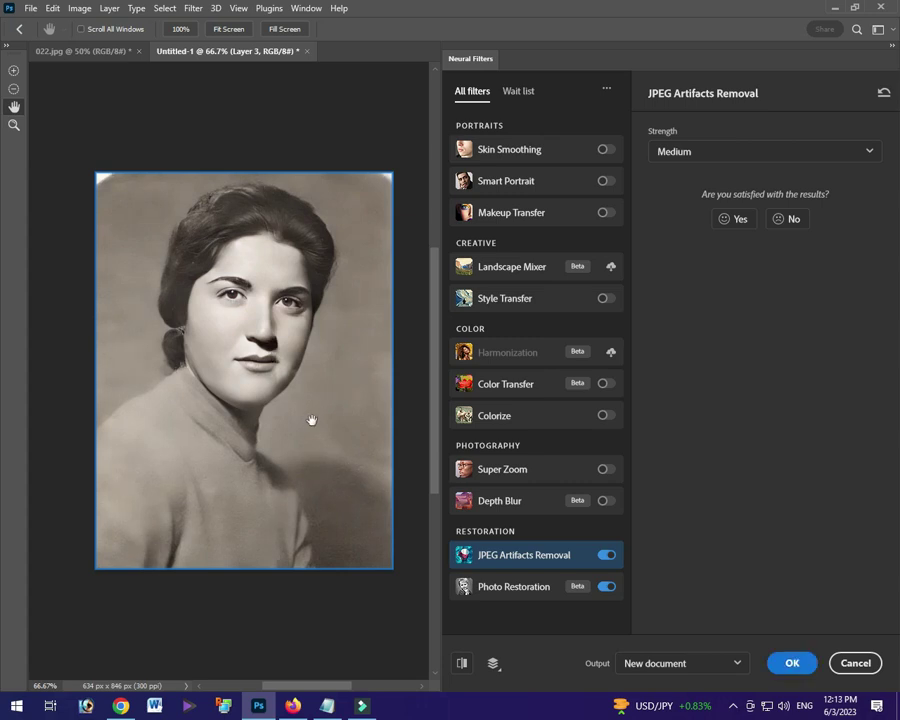
{"action": "left_click", "coordinate": [462, 663]}
{"action": "left_click", "coordinate": [462, 663]}
Turn on Colorize and raise its saturation to +4.
{"action": "left_click", "coordinate": [603, 417]}
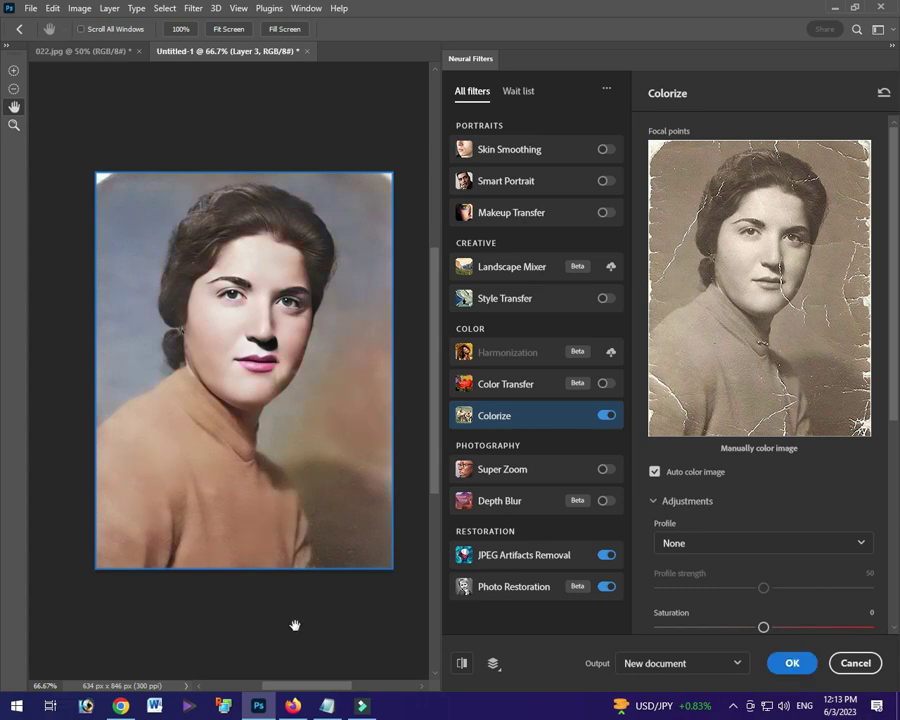
{"action": "scroll", "coordinate": [704, 549], "scroll_direction": "down", "scroll_amount": 3}
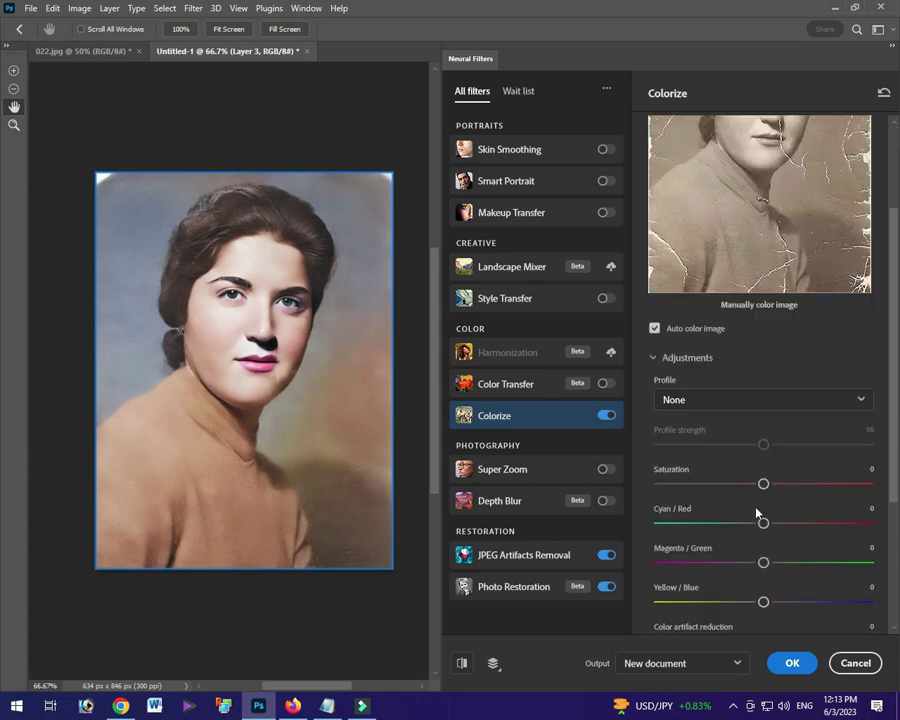
{"action": "left_click_drag", "start_coordinate": [764, 484], "coordinate": [772, 485]}
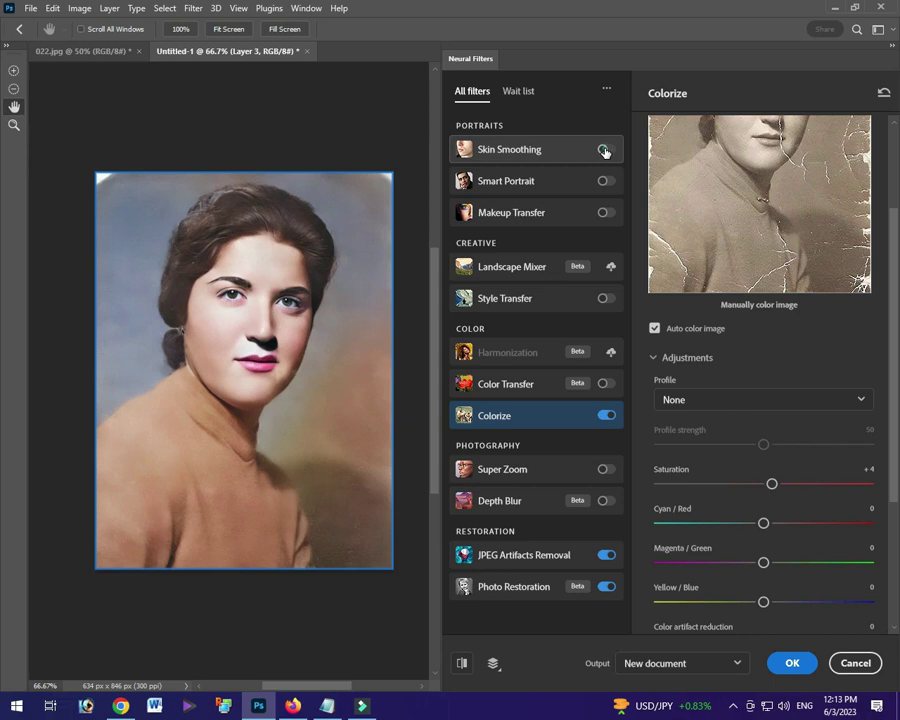
Enable Skin Smoothing and lower its blur to 30.
{"action": "left_click", "coordinate": [604, 150]}
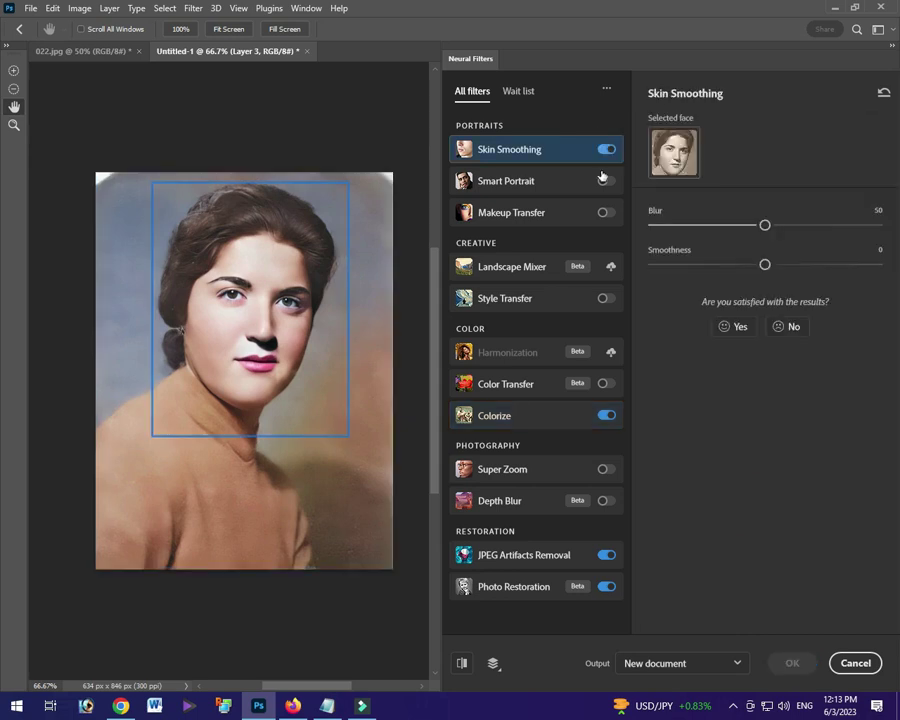
{"action": "left_click", "coordinate": [737, 226]}
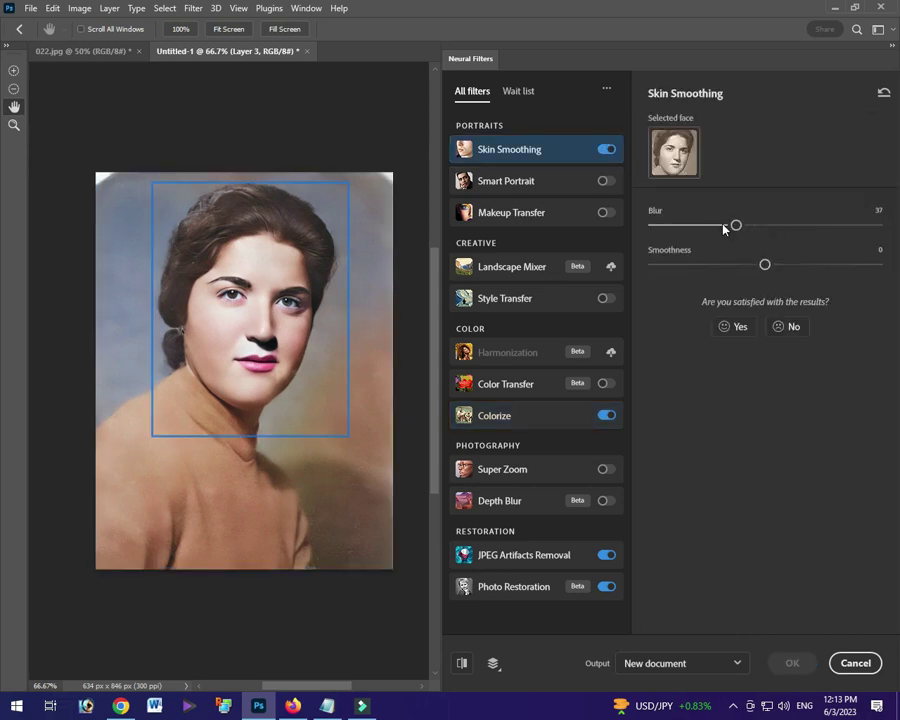
{"action": "left_click_drag", "start_coordinate": [733, 226], "coordinate": [720, 227]}
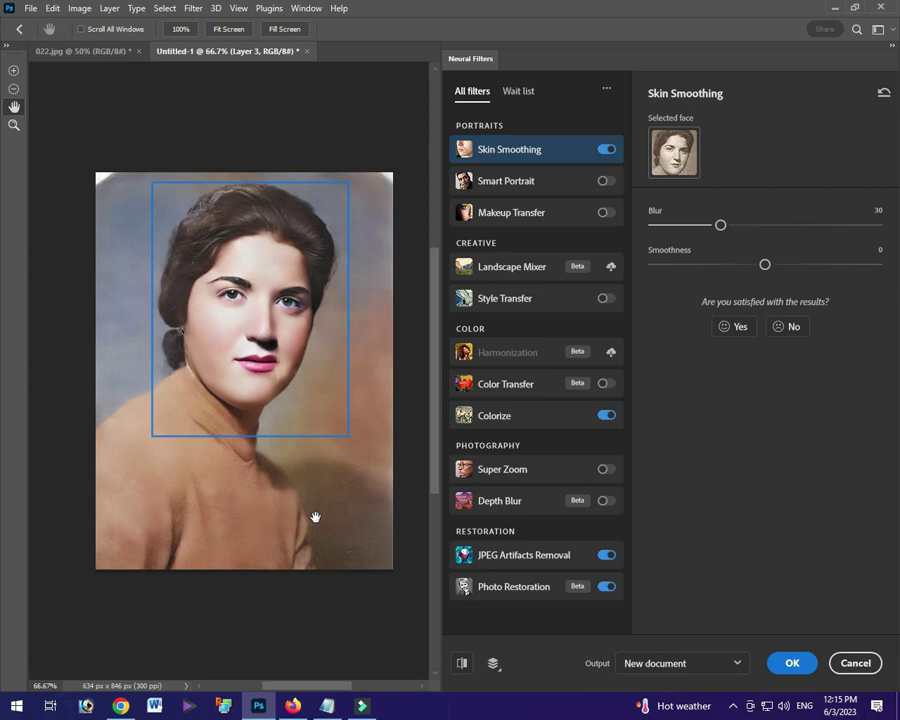
Compare with the original sepia photo, then apply all filters as new document Untitled-2.
{"action": "left_click", "coordinate": [462, 664]}
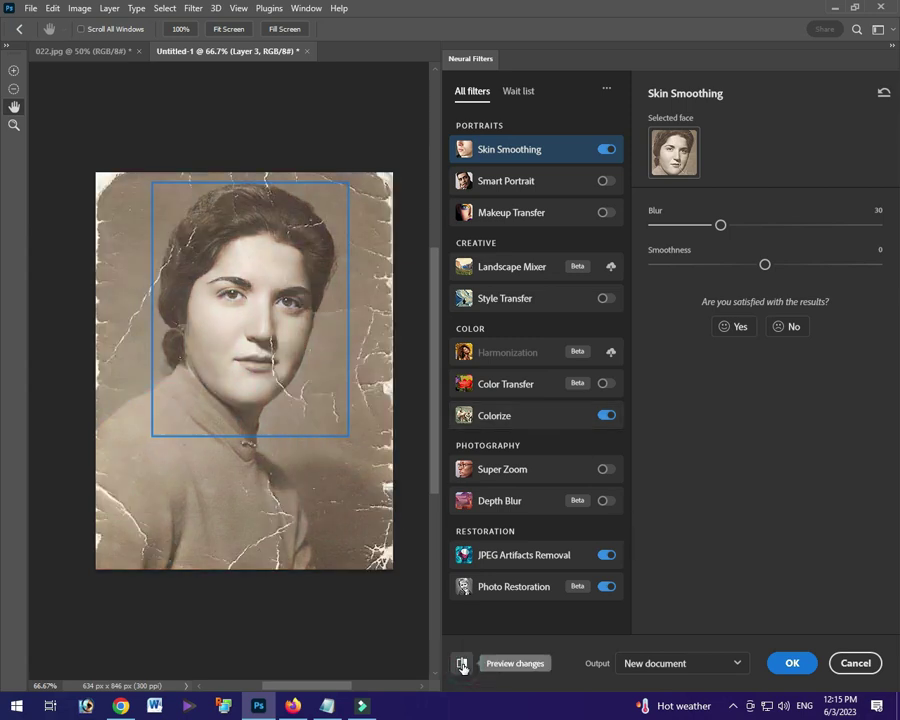
{"action": "left_click", "coordinate": [462, 664]}
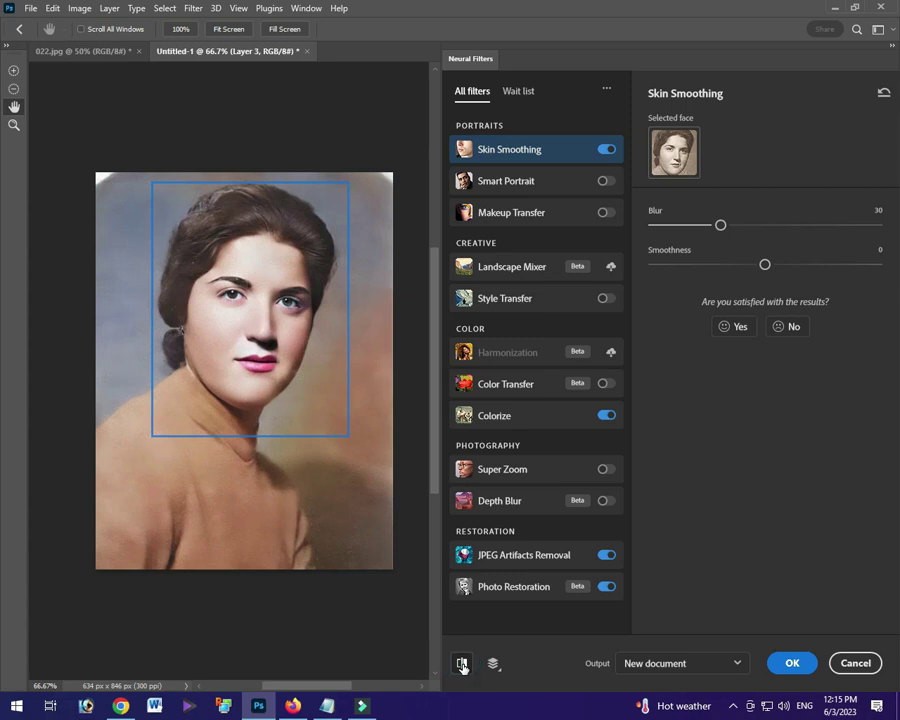
{"action": "left_click", "coordinate": [462, 664]}
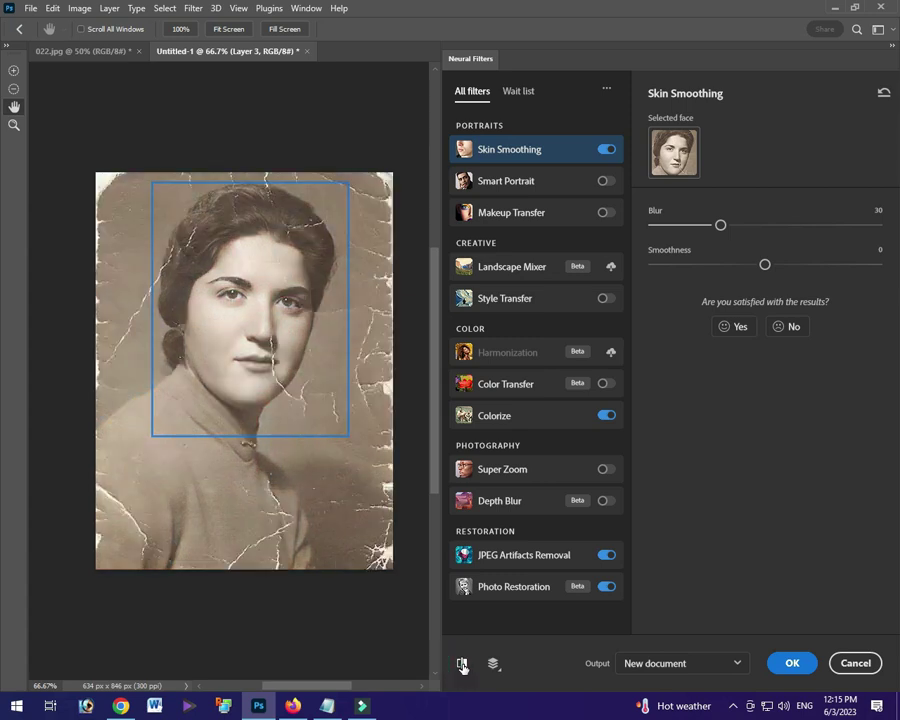
{"action": "left_click", "coordinate": [462, 664]}
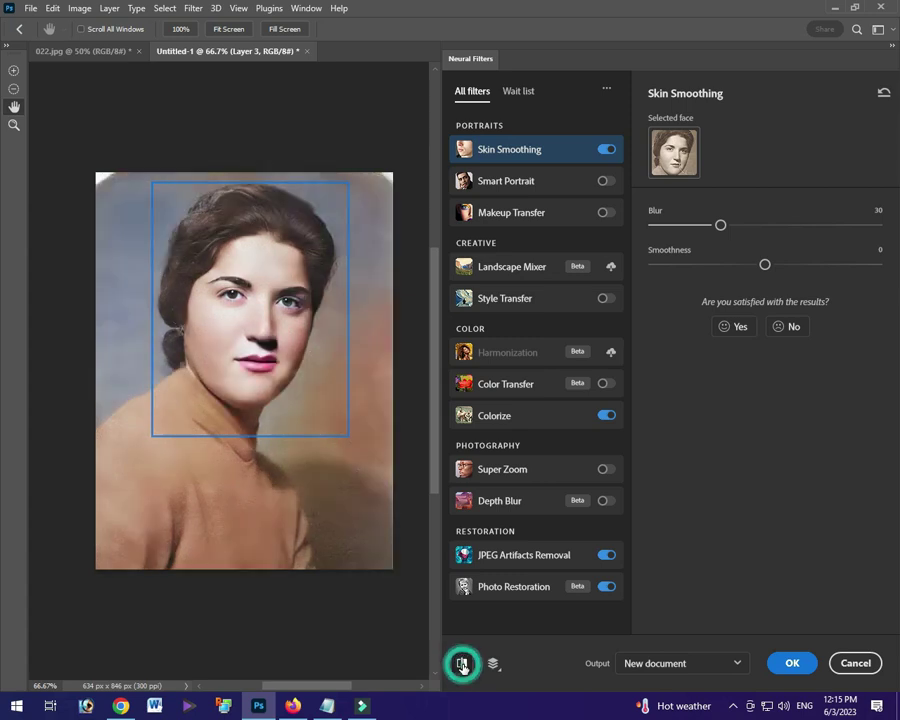
{"action": "left_click", "coordinate": [793, 664]}
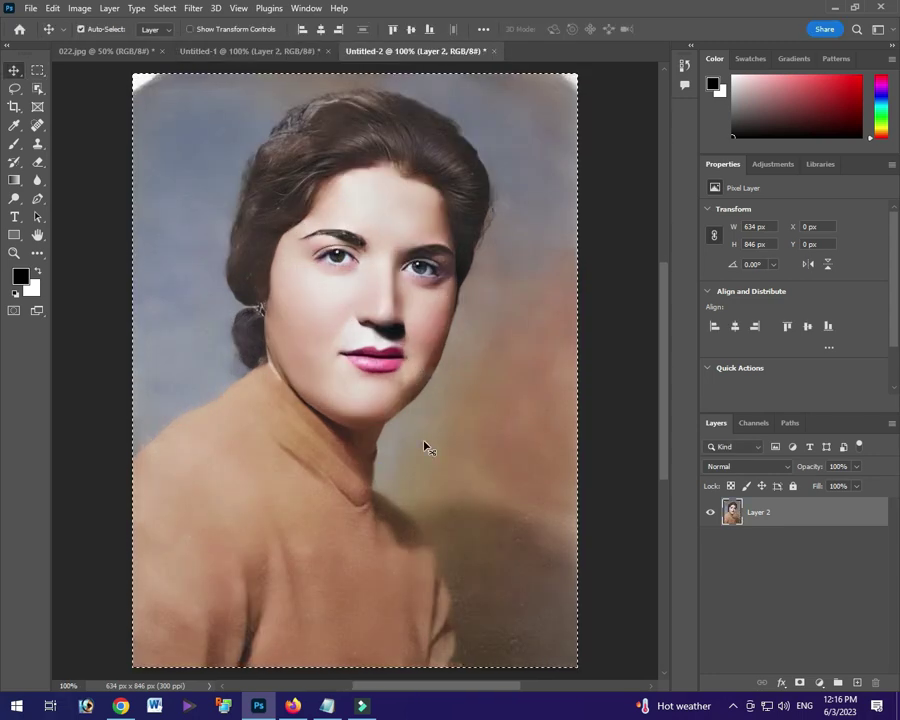
Compare the cracked 022.jpg at 200% with Untitled-2, zooming its colorized face to 200%.
{"action": "left_click", "coordinate": [90, 56]}
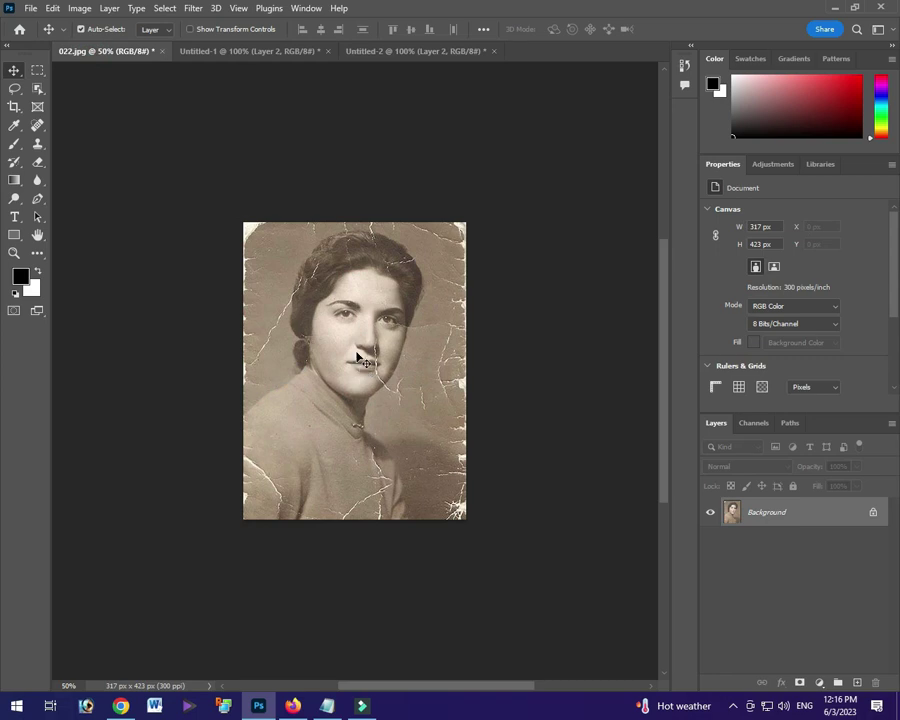
{"action": "key", "text": "ctrl+plus"}
{"action": "key", "text": "ctrl+plus"}
{"action": "key", "text": "ctrl+plus"}
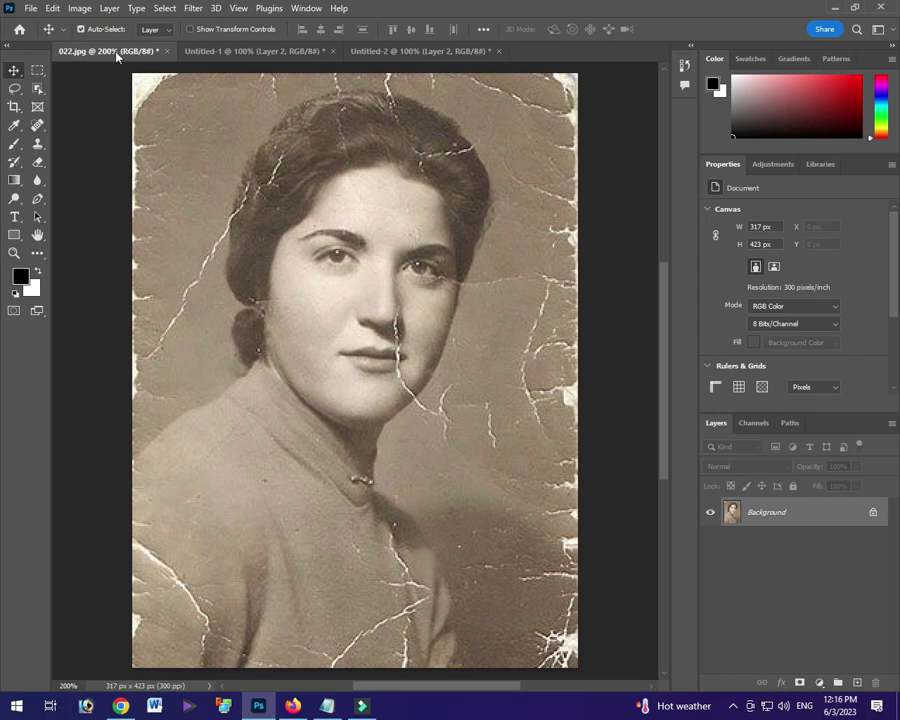
{"action": "left_click", "coordinate": [405, 50]}
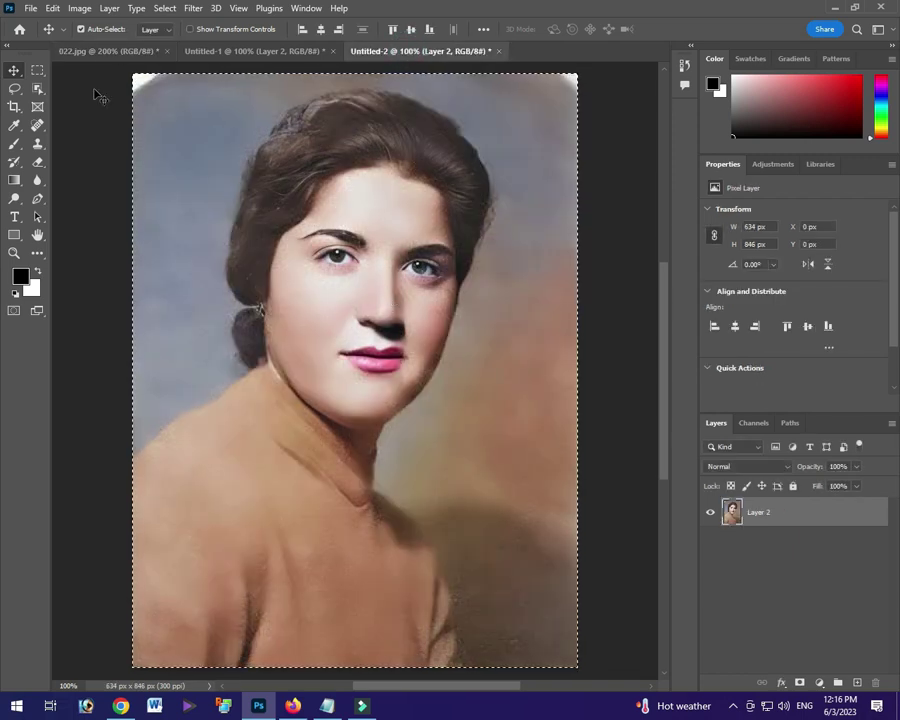
{"action": "left_click", "coordinate": [99, 50]}
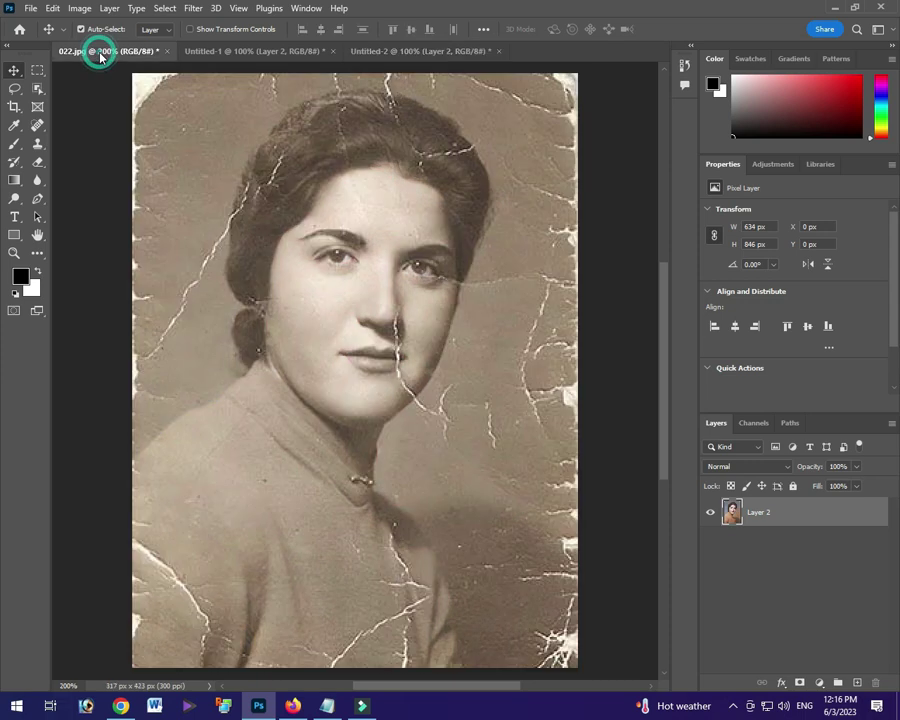
{"action": "left_click", "coordinate": [440, 52]}
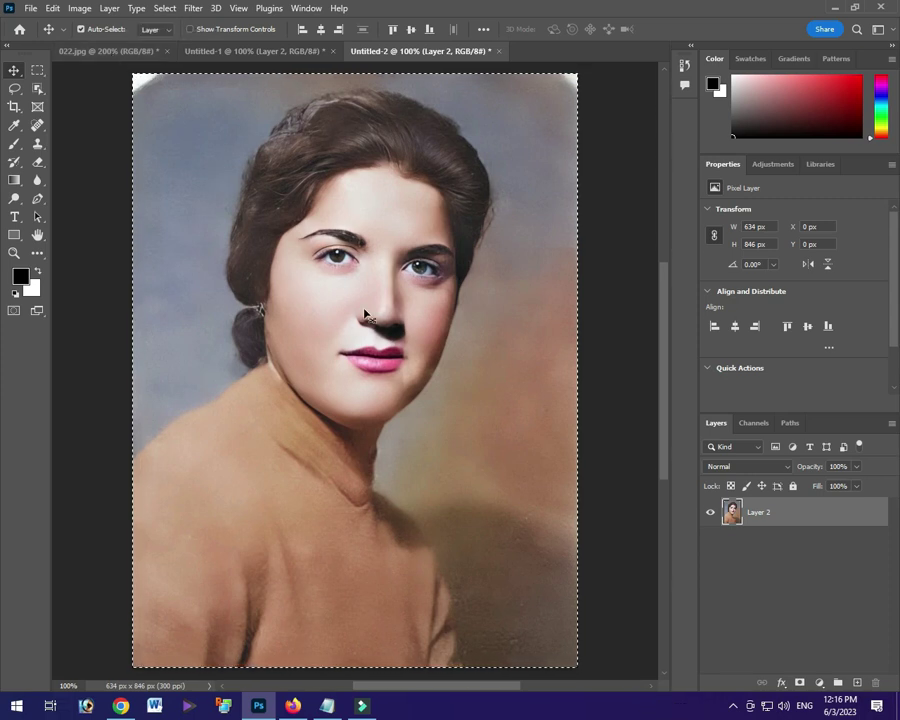
{"action": "key", "text": "ctrl+plus"}
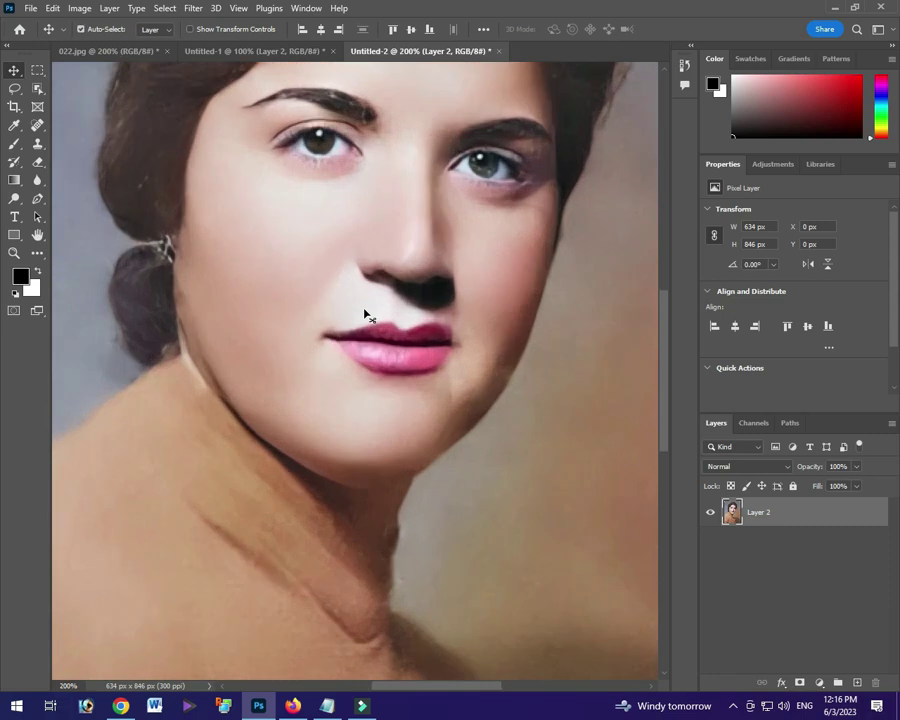
{"action": "key", "text": "ctrl+plus"}
{"action": "left_click_drag", "start_coordinate": [371, 429], "coordinate": [373, 473]}
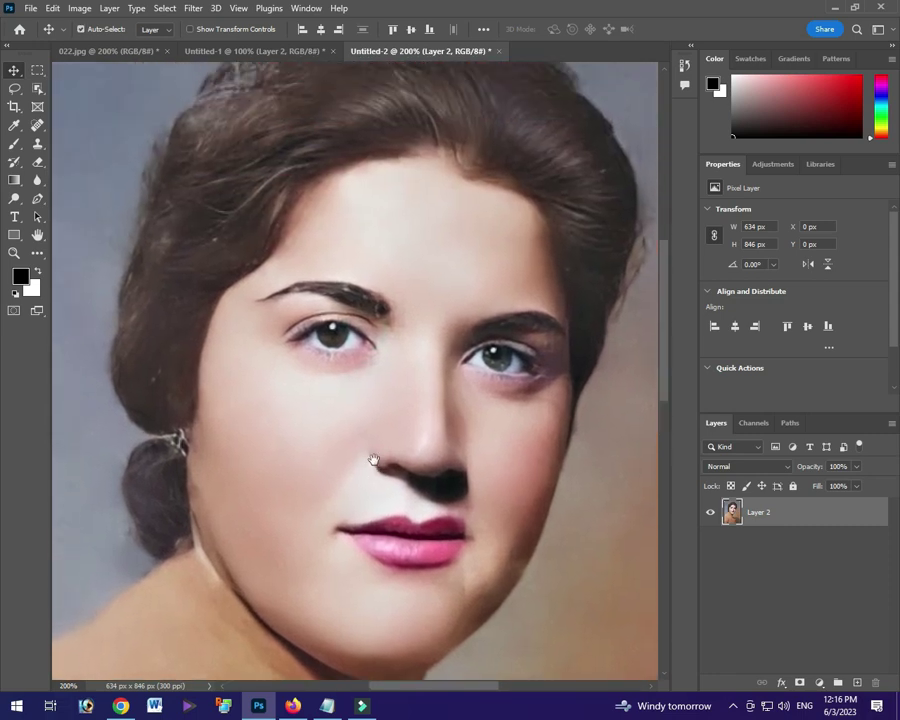
Inspect the original's cracks at 400% against the colorized version, then zoom out to the whole portrait.
{"action": "left_click", "coordinate": [131, 54]}
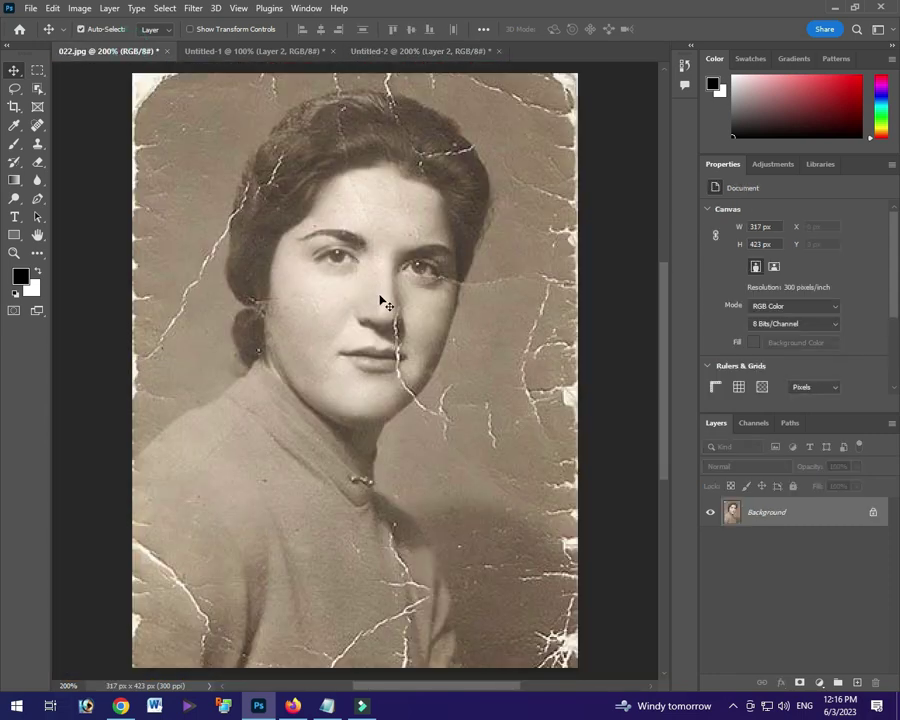
{"action": "key", "text": "ctrl+plus"}
{"action": "key", "text": "ctrl+plus"}
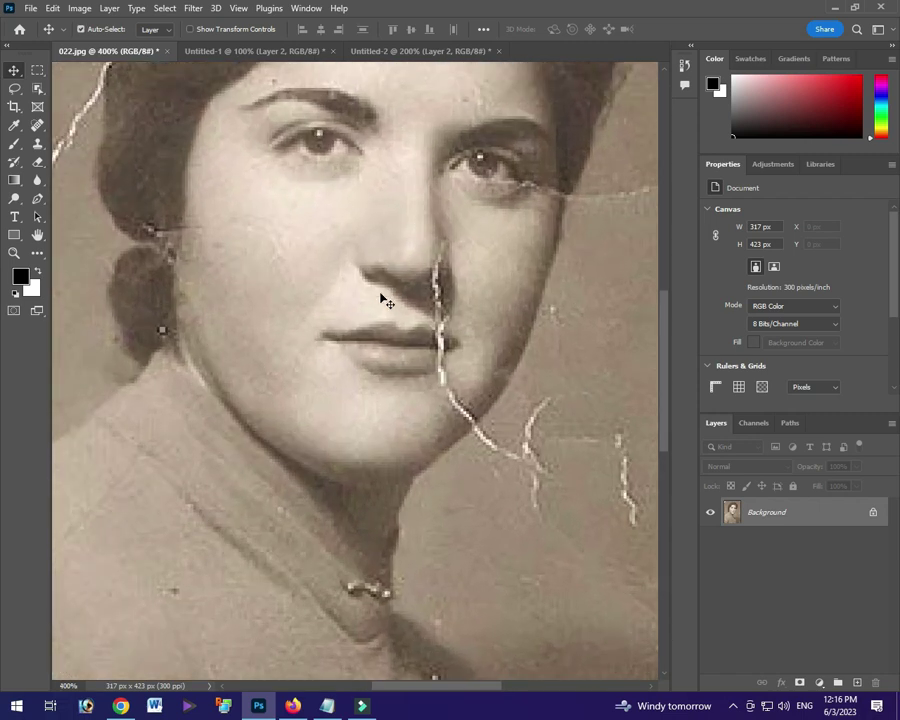
{"action": "scroll", "coordinate": [370, 265], "scroll_direction": "up", "scroll_amount": 4}
{"action": "scroll", "coordinate": [364, 250], "scroll_direction": "up", "scroll_amount": 1}
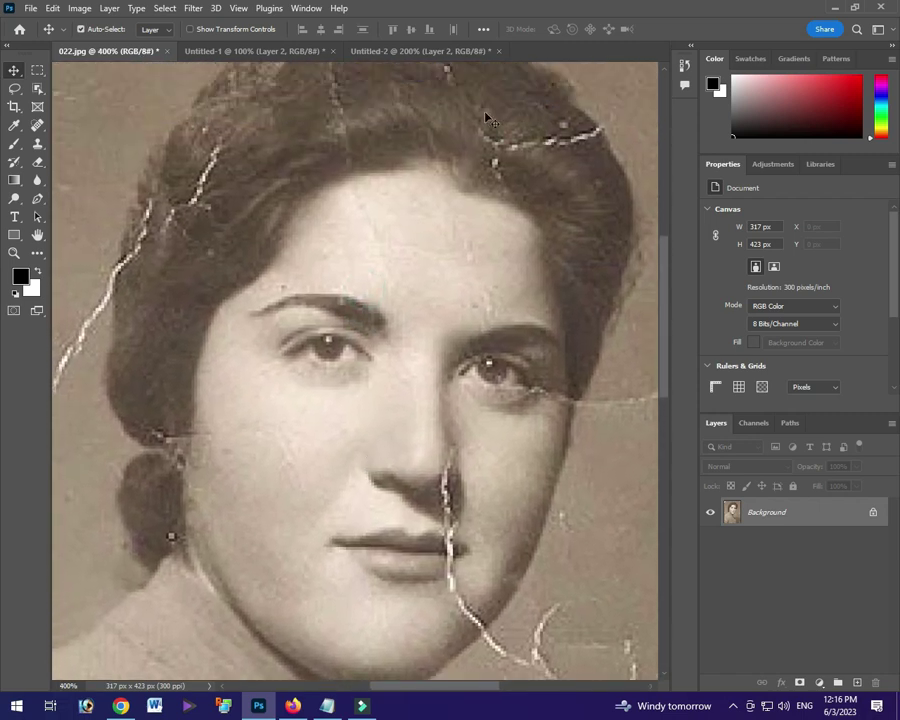
{"action": "left_click", "coordinate": [452, 51]}
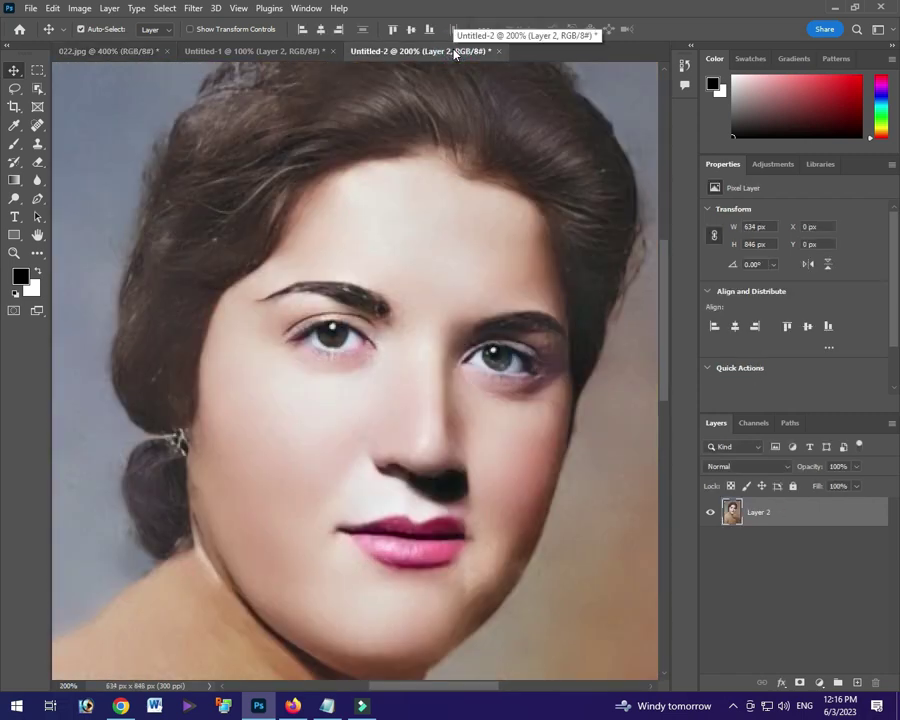
{"action": "left_click", "coordinate": [108, 50]}
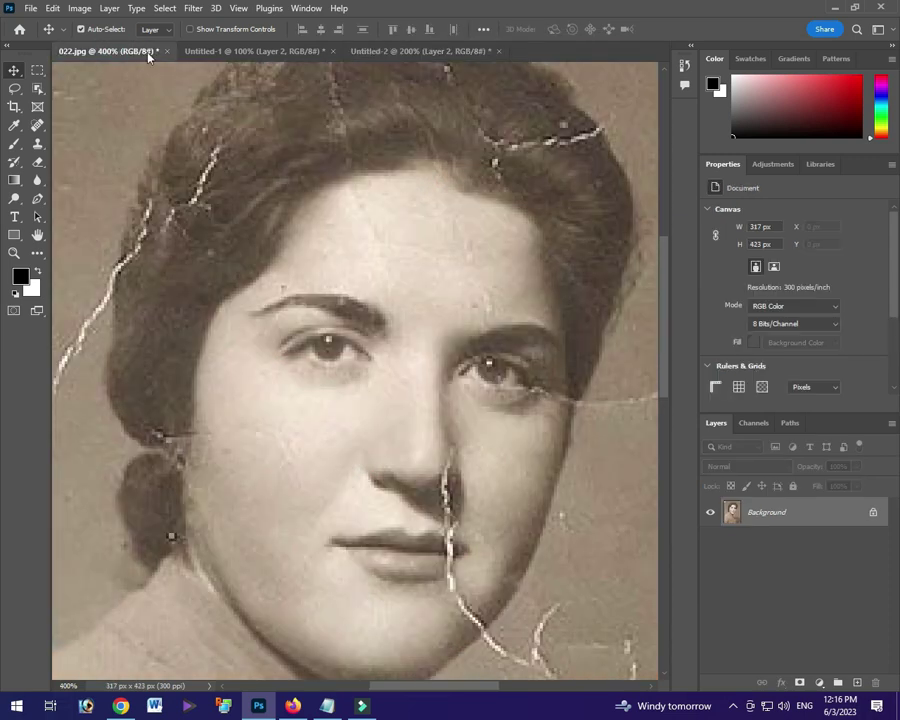
{"action": "left_click", "coordinate": [448, 52]}
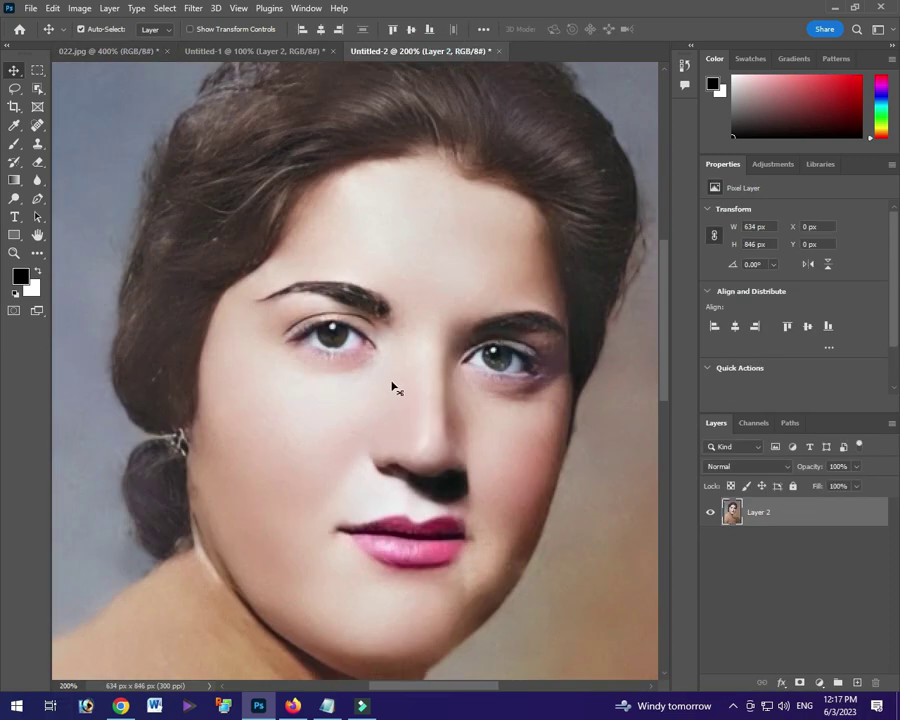
{"action": "key", "text": "ctrl+minus"}
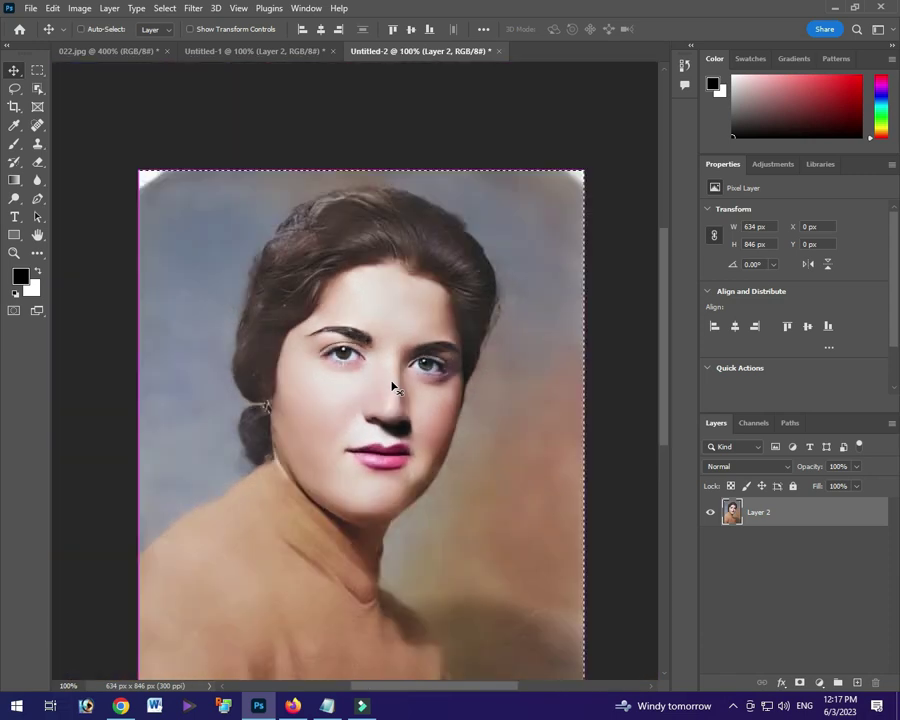
Heal the bright streaks at the top-left and top-right corners with a size-40 Spot Healing Brush.
{"action": "left_click_drag", "start_coordinate": [300, 390], "coordinate": [297, 353]}
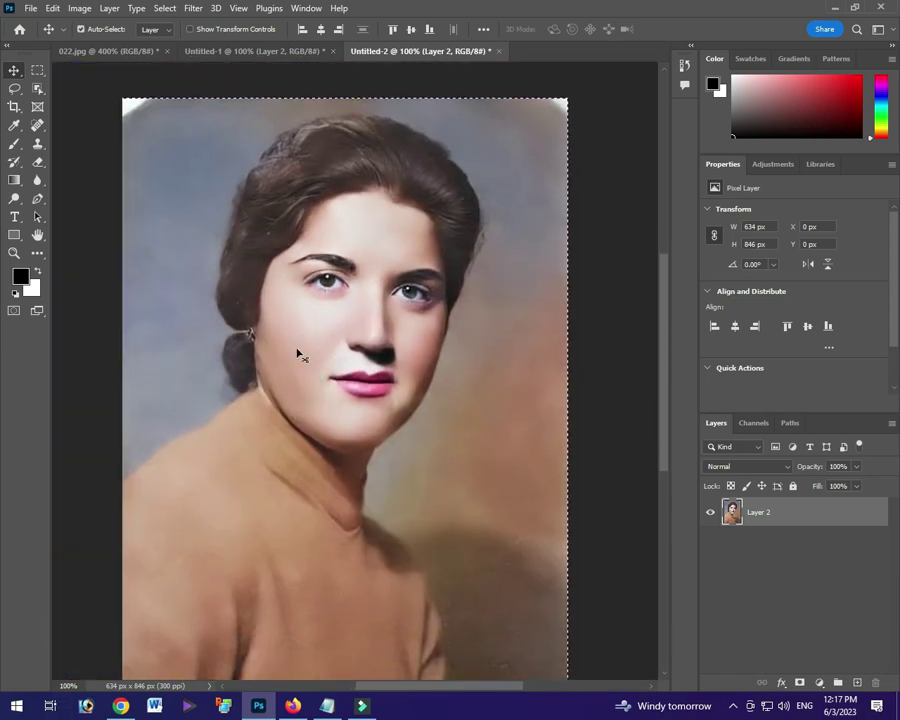
{"action": "left_click", "coordinate": [37, 125]}
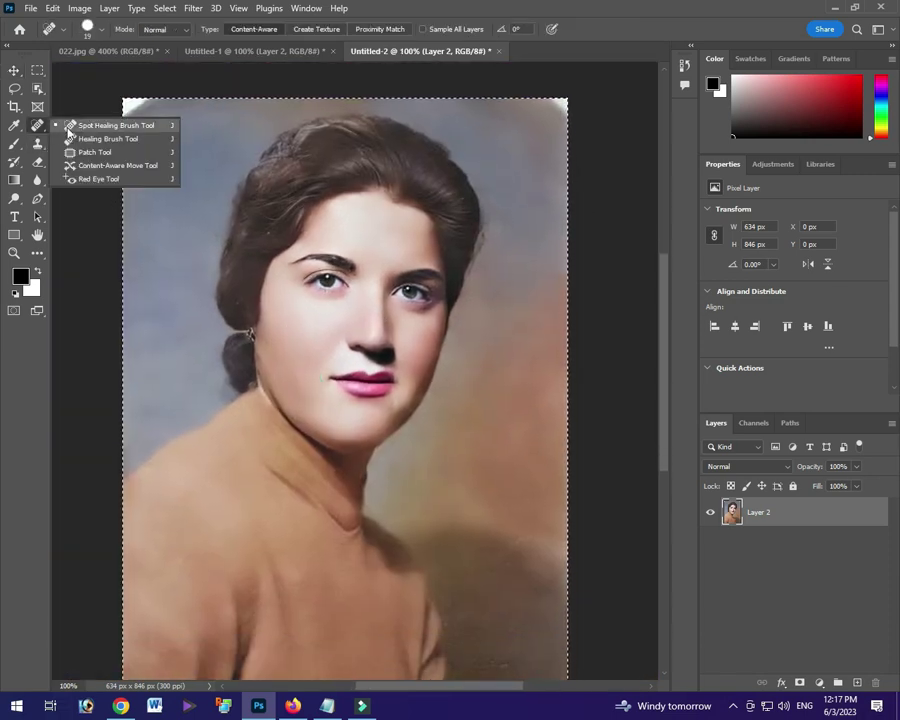
{"action": "left_click", "coordinate": [82, 126]}
{"action": "key", "text": "bracketright"}
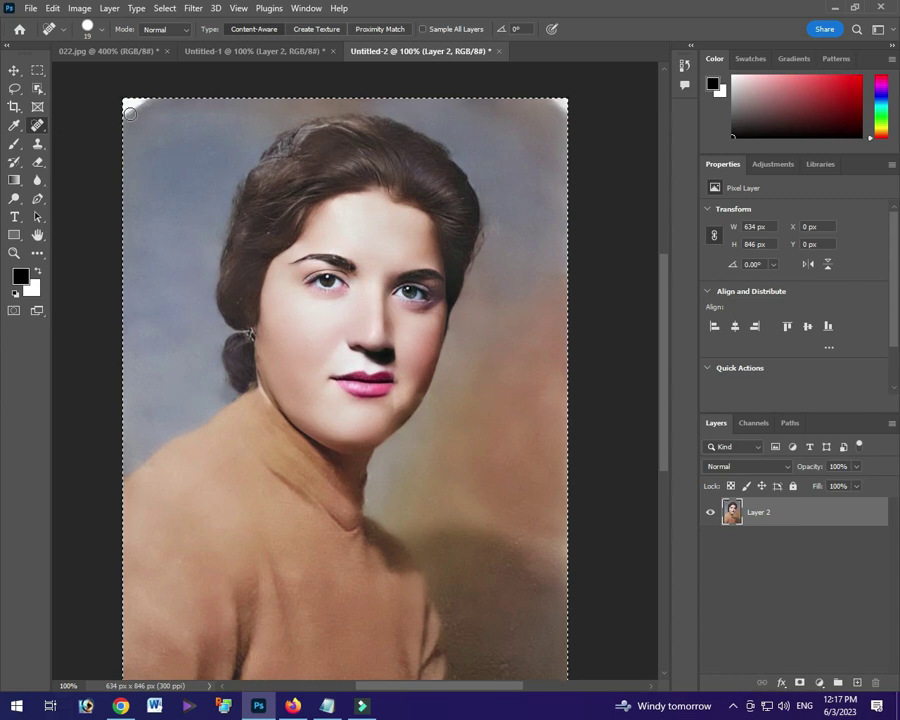
{"action": "key", "text": "bracketright"}
{"action": "left_click", "coordinate": [129, 109]}
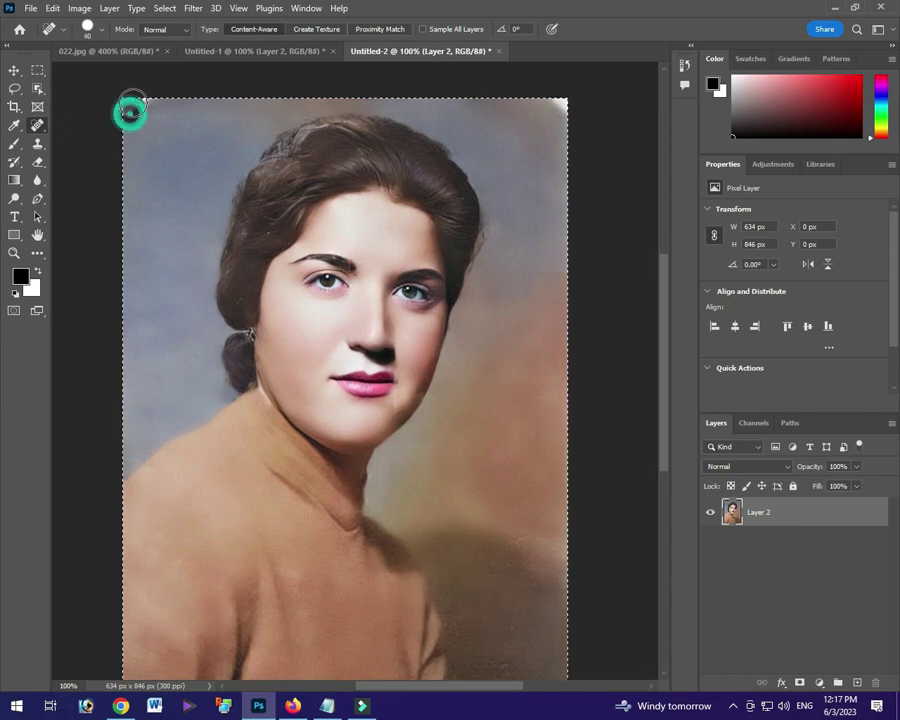
{"action": "left_click", "coordinate": [557, 116]}
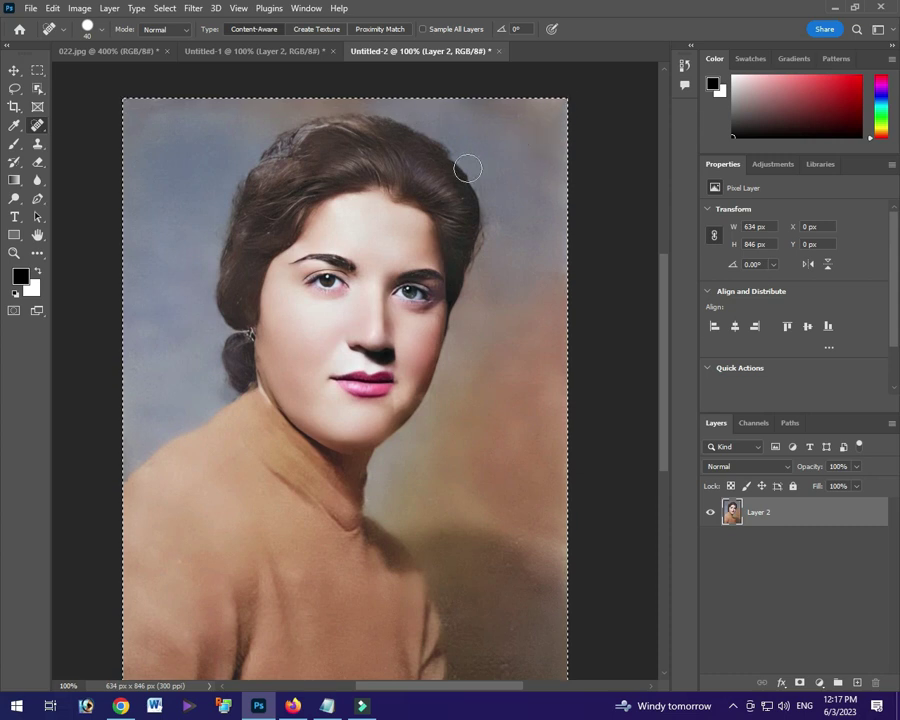
{"action": "mouse_move", "coordinate": [458, 419]}
{"action": "left_mouse_down"}
{"action": "mouse_move", "coordinate": [472, 411]}
{"action": "mouse_move", "coordinate": [467, 396]}
{"action": "left_mouse_up"}
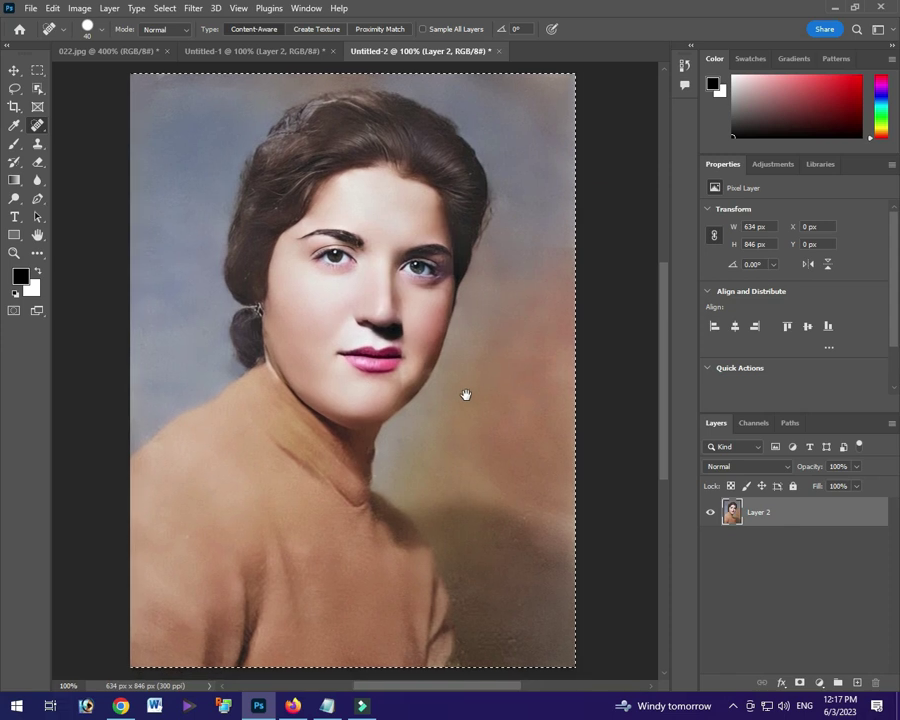
{"action": "left_click", "coordinate": [14, 70]}
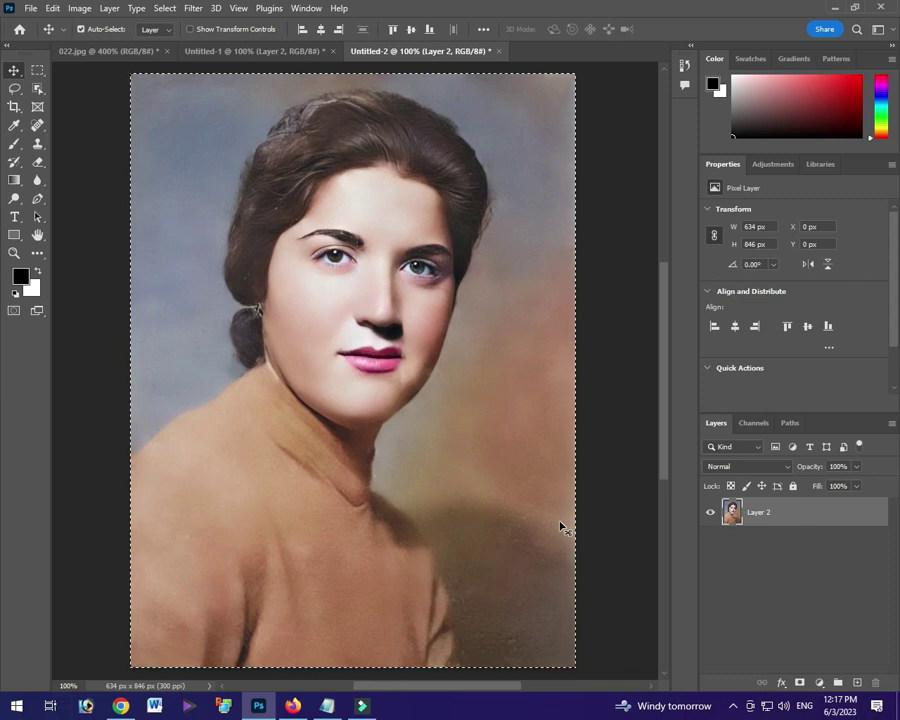
{"action": "left_click", "coordinate": [137, 52]}
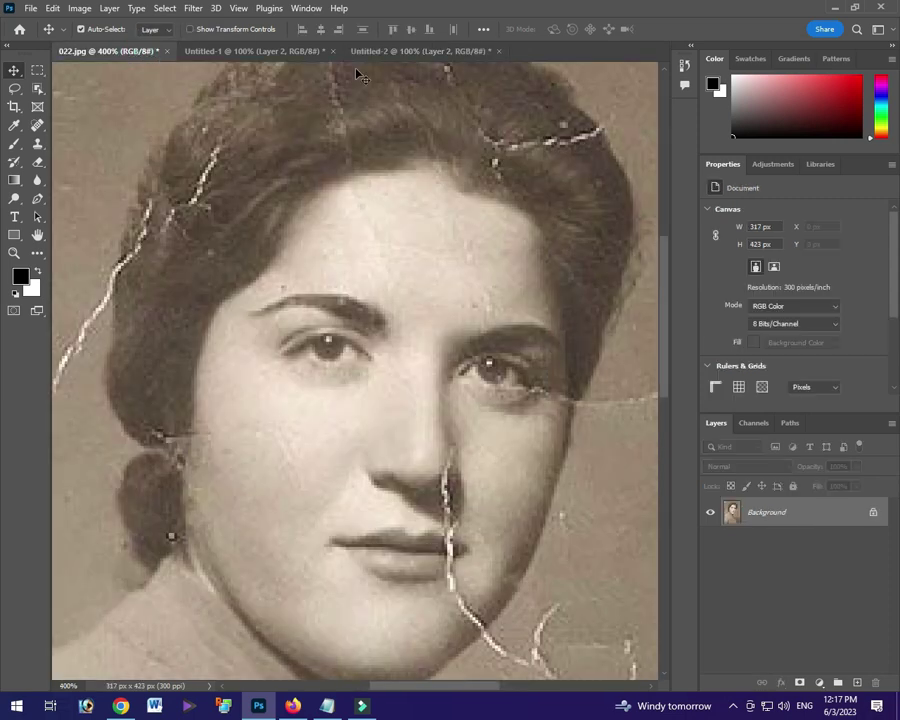
{"action": "left_click", "coordinate": [412, 53]}
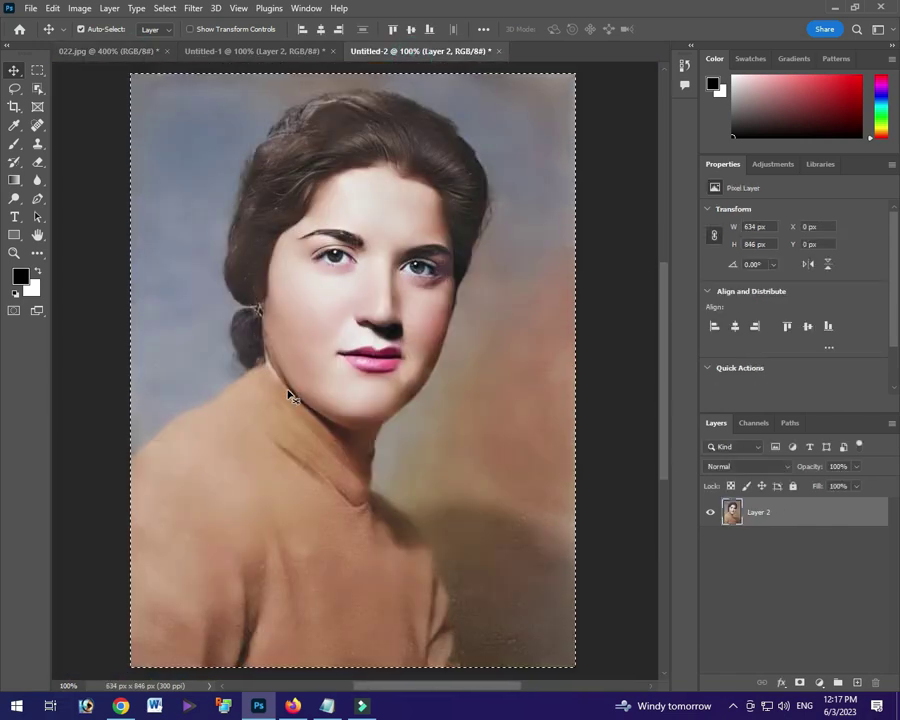